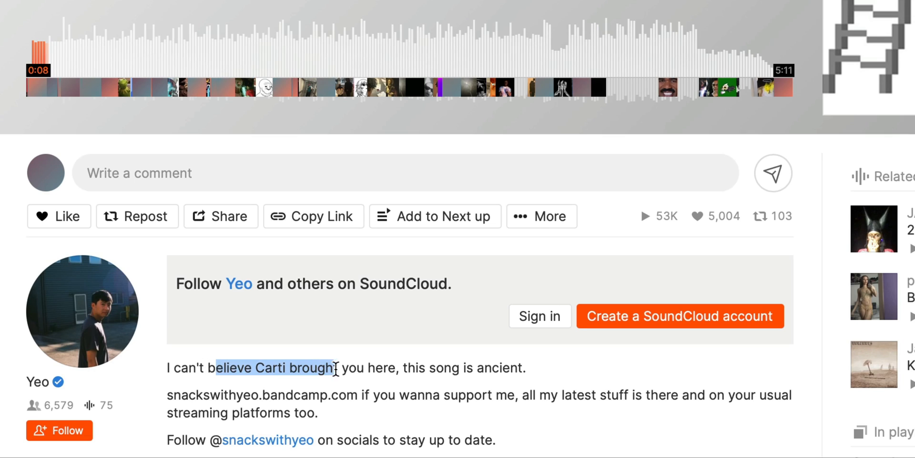
Read the opening line of the song's description on the SoundCloud page.
left_click_drag(335, 368, 511, 370)
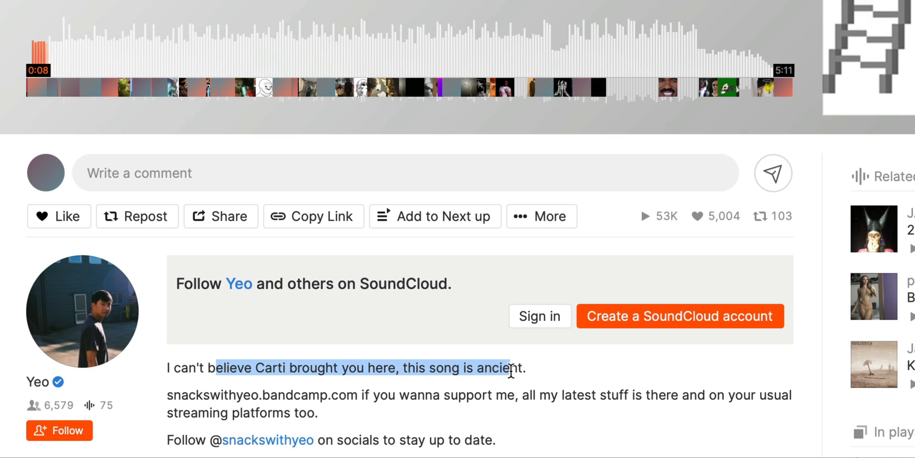
left_click(533, 370)
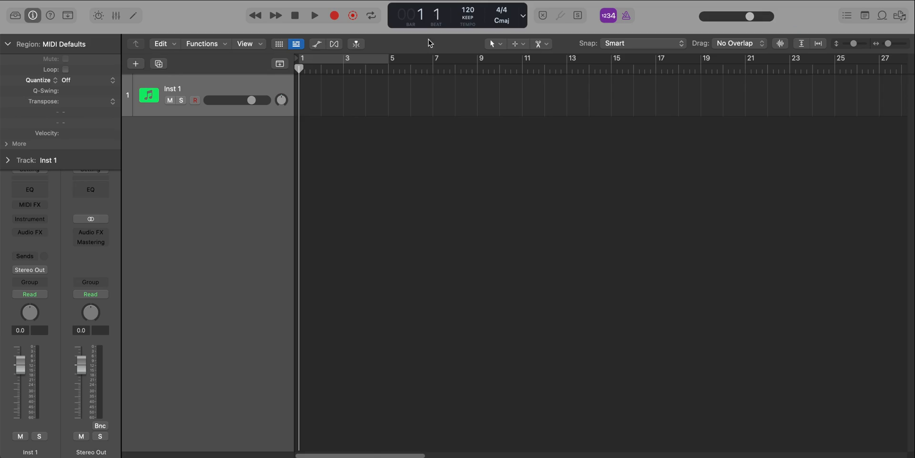
In Logic Pro, set the project tempo to Automatic Mode and import Jacob's Ladder.mp3 onto a new audio track without opening the Smart Tempo Editor.
left_click(468, 18)
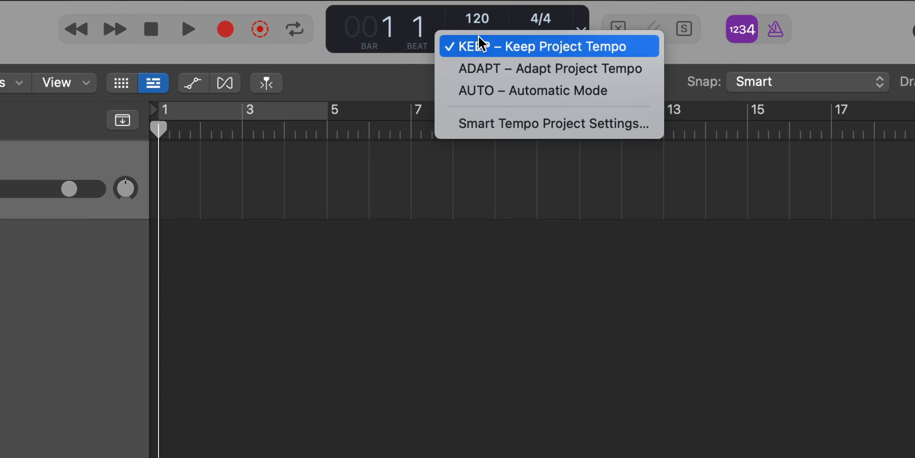
left_click(492, 98)
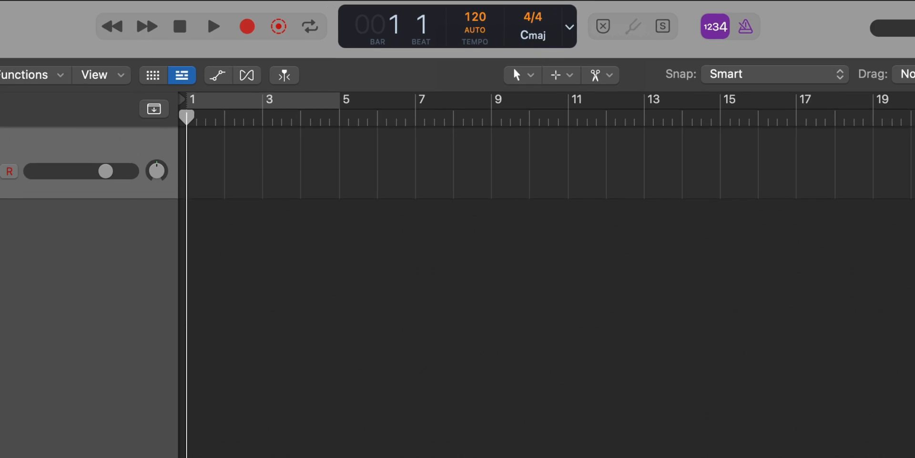
left_click_drag(563, 393, 170, 400)
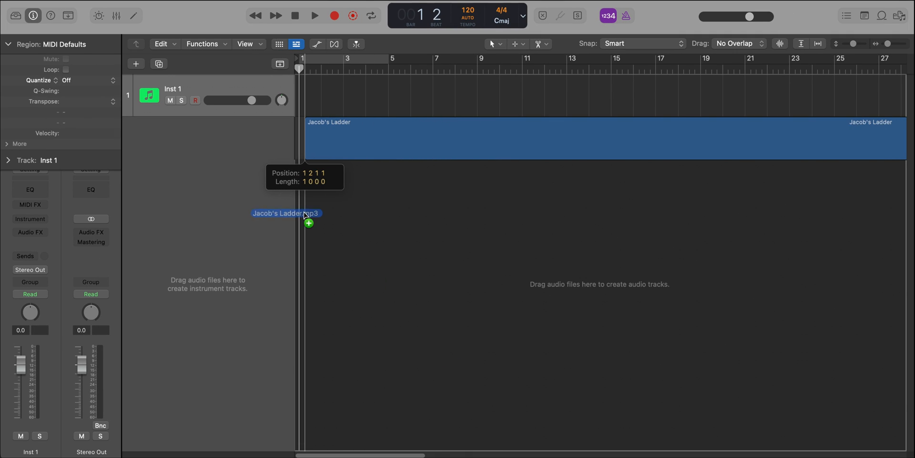
left_click_drag(306, 215, 301, 218)
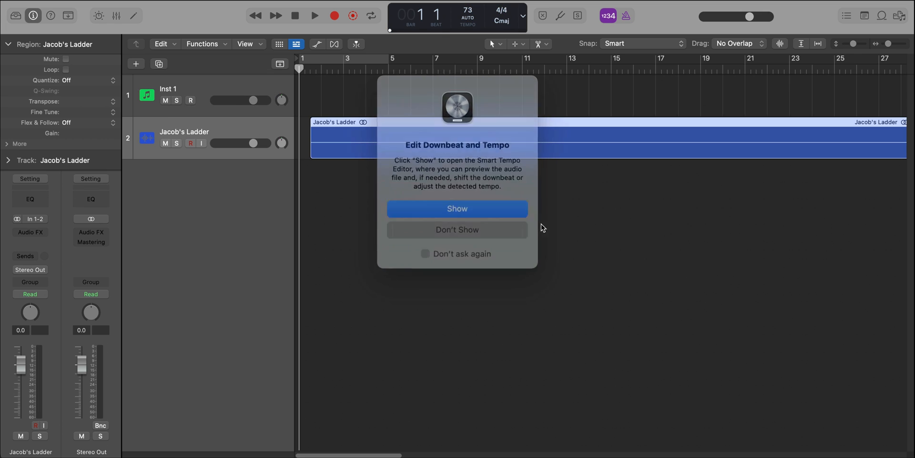
left_click(495, 223)
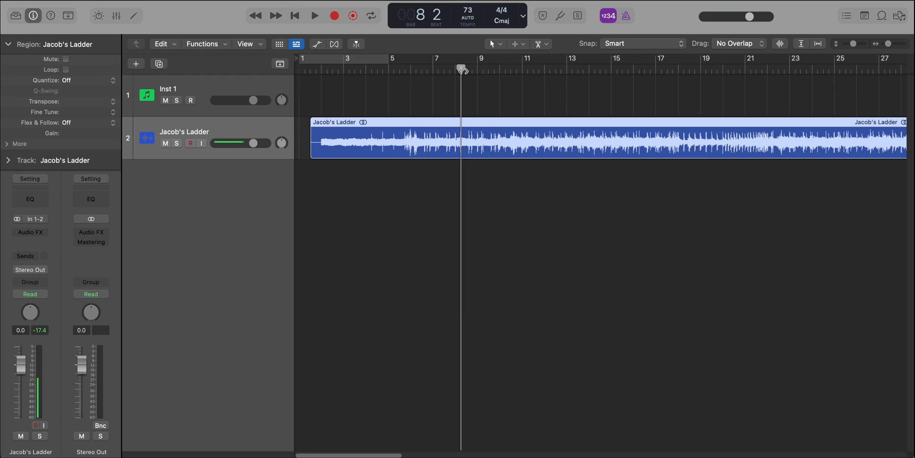
Isolate the segment from bar 10 beat 3 to about bar 12 by splitting the Jacob's Ladder region at both ends.
left_click_drag(459, 72, 489, 74)
key("space")
key("super+Right")
key("super+Right")
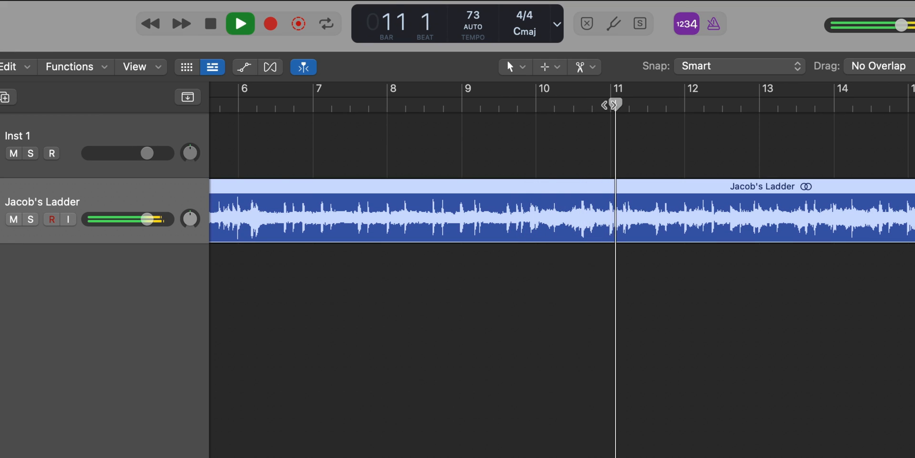
left_click_drag(603, 113, 572, 111)
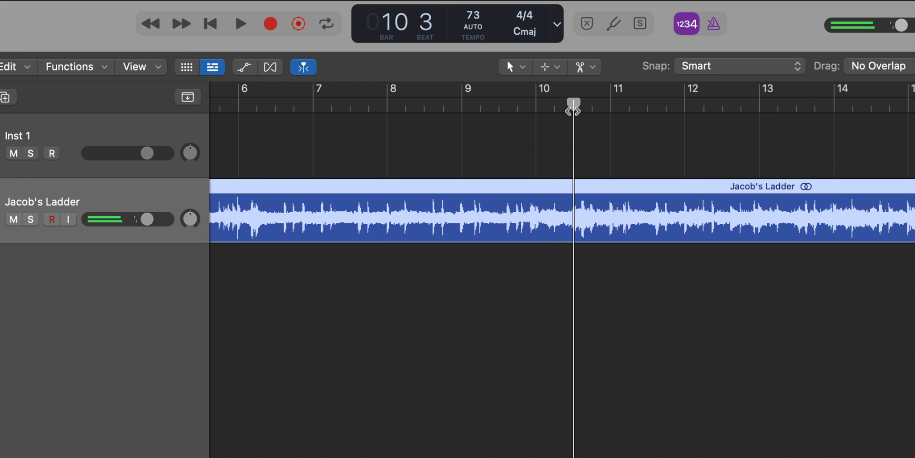
key("super+t")
key("space")
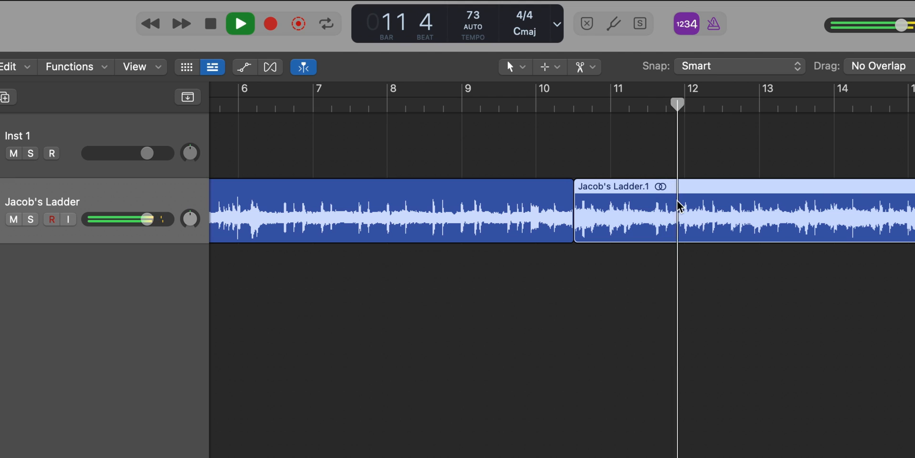
key("space")
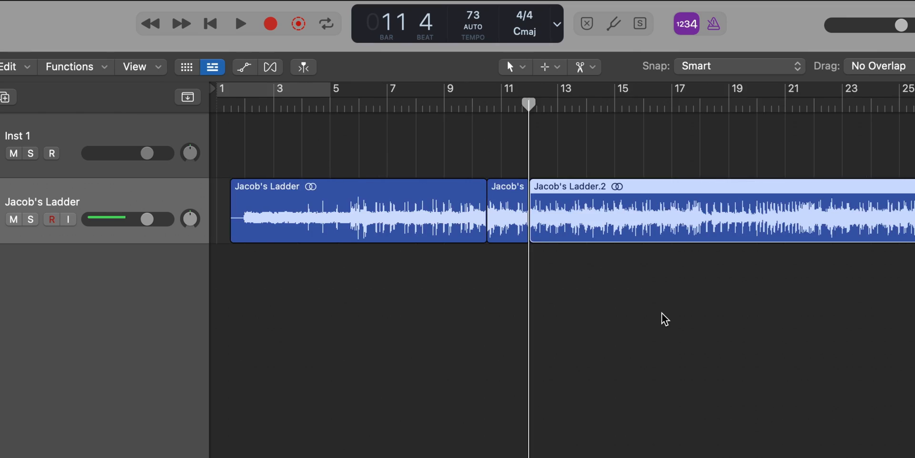
Cut out a second segment by splitting the Jacob's Ladder audio at bar 30 beat 2 and about bar 31 beat 3.
scroll(664, 318, "right", 10)
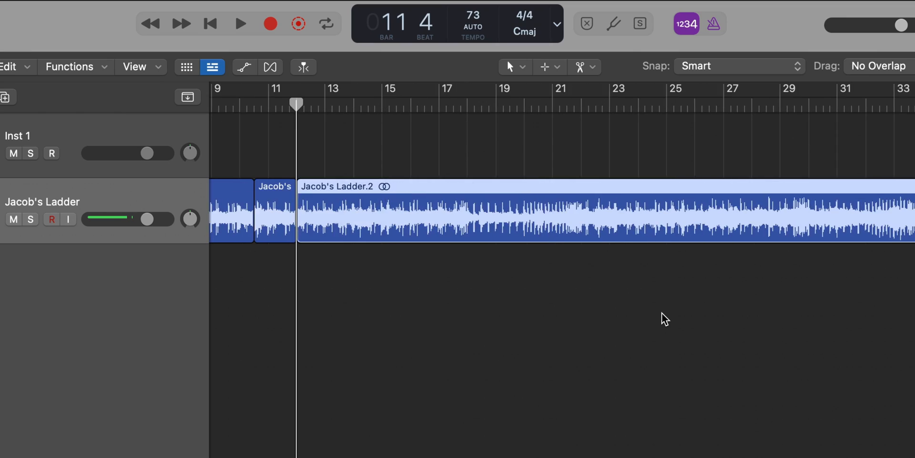
left_click(715, 100)
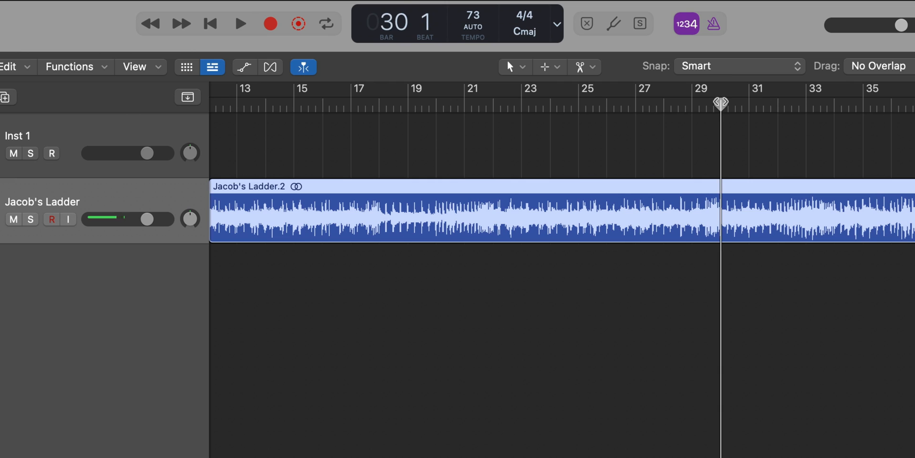
key("space")
left_click(778, 250, "ctrl+alt")
left_click(778, 250, "ctrl+alt")
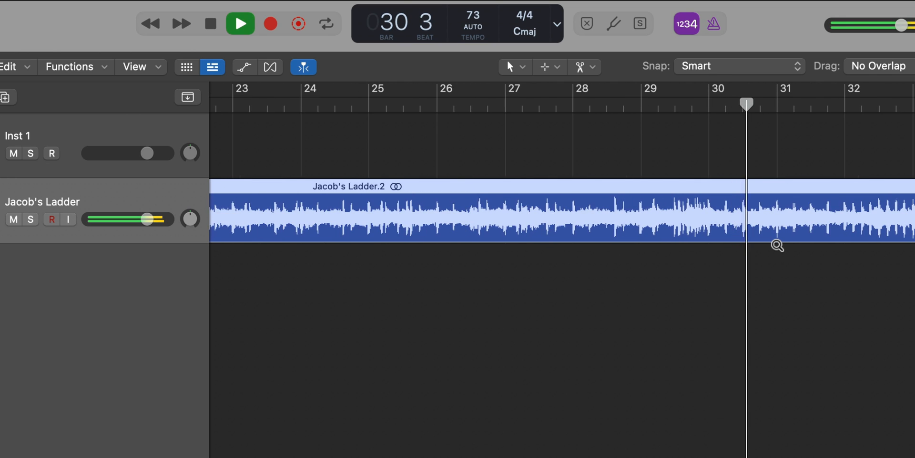
left_click(717, 107)
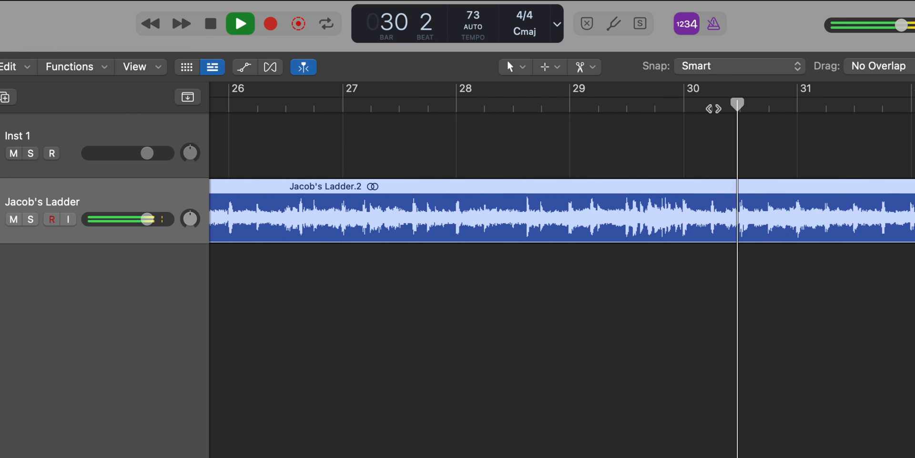
key("space")
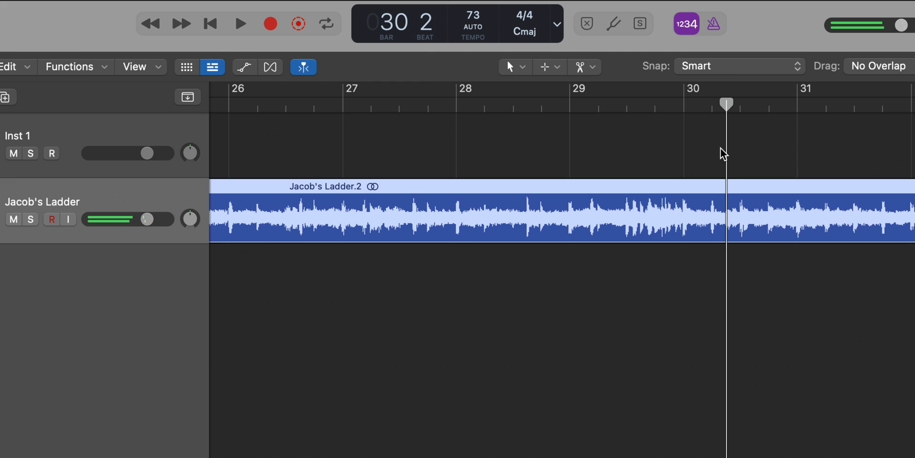
right_click(727, 230)
key("space")
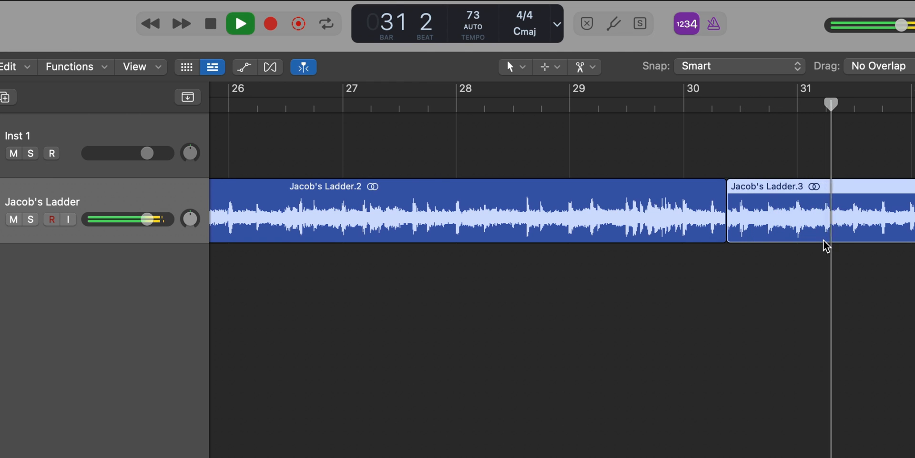
key("space")
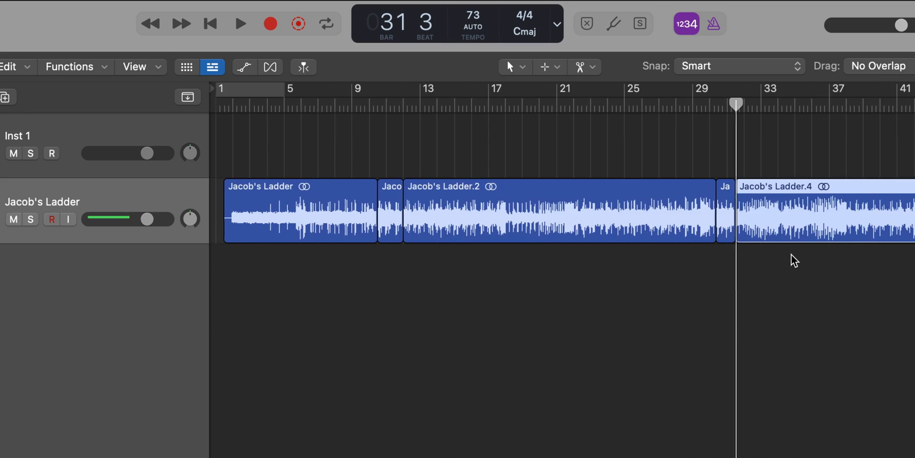
Cut out a third segment by splitting the remaining audio at bar 50 beat 2 and about bar 52.
scroll(792, 260, "right", 5)
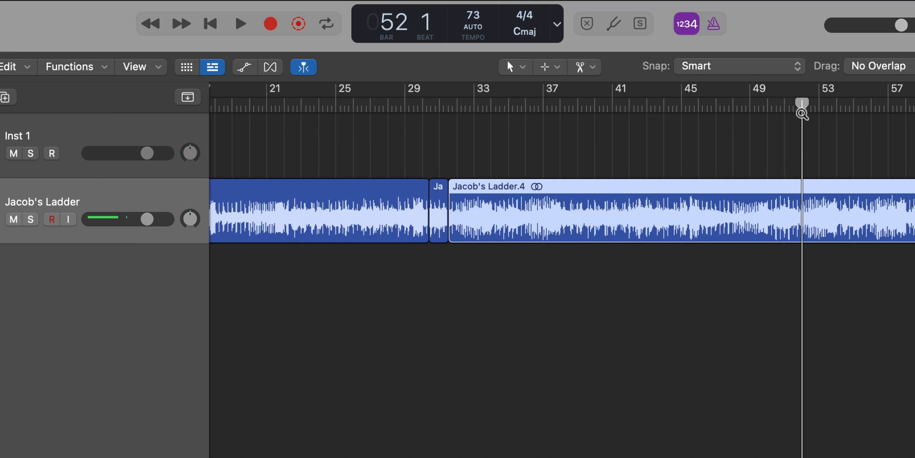
left_click(802, 113, "ctrl+alt")
left_click_drag(802, 110, 741, 114)
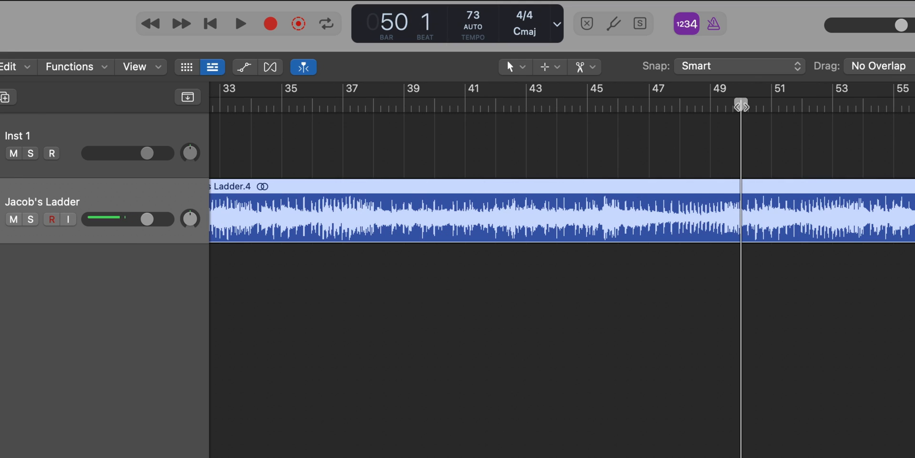
key("space")
left_click(759, 158, "ctrl+alt")
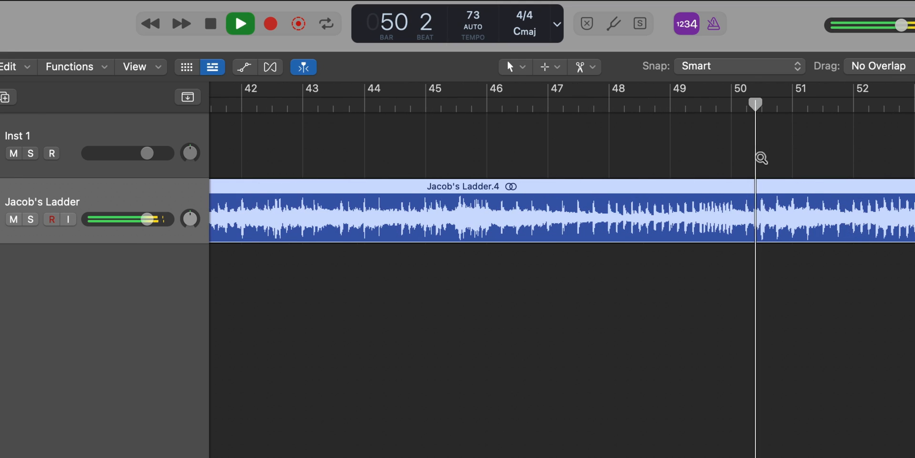
left_click(738, 110)
scroll(764, 162, "up", 2)
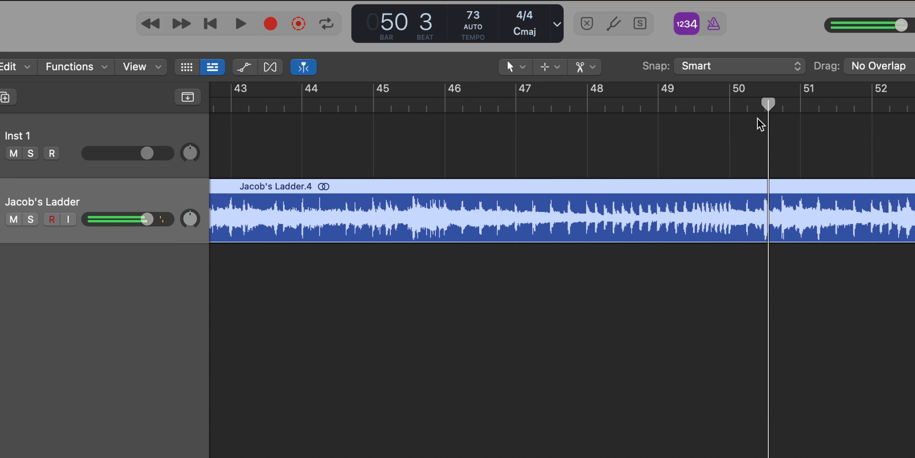
left_click_drag(767, 104, 755, 104)
left_click(742, 201)
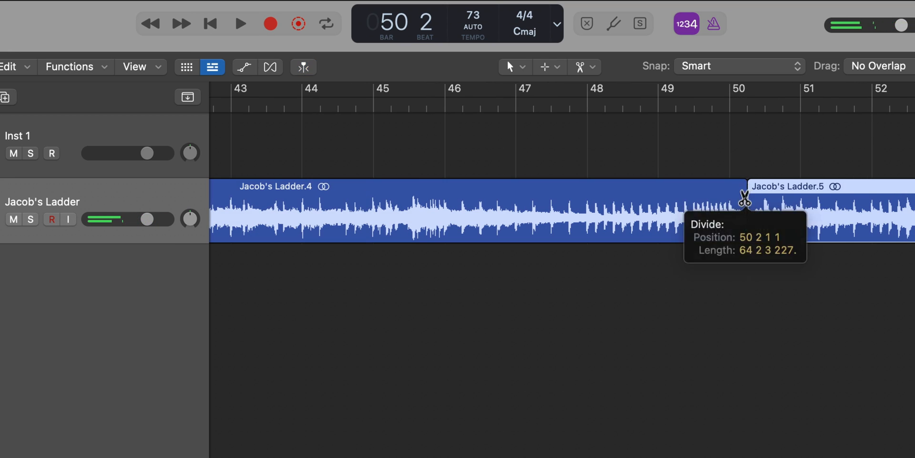
key("space")
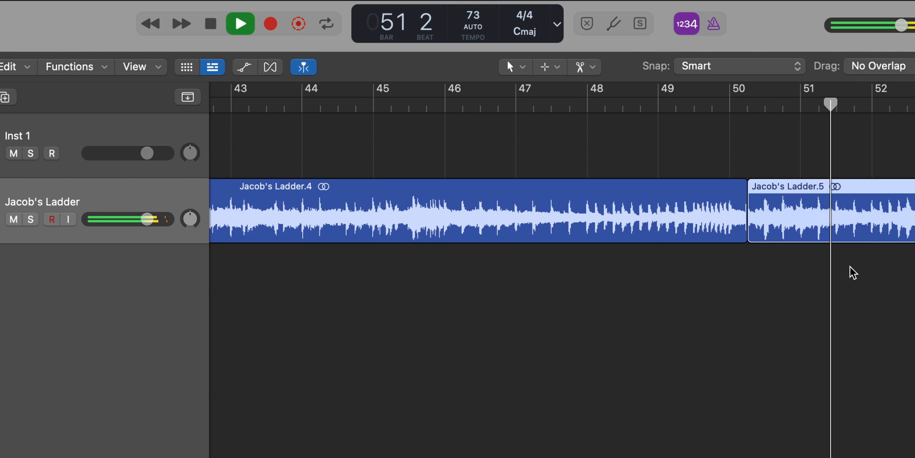
key("space")
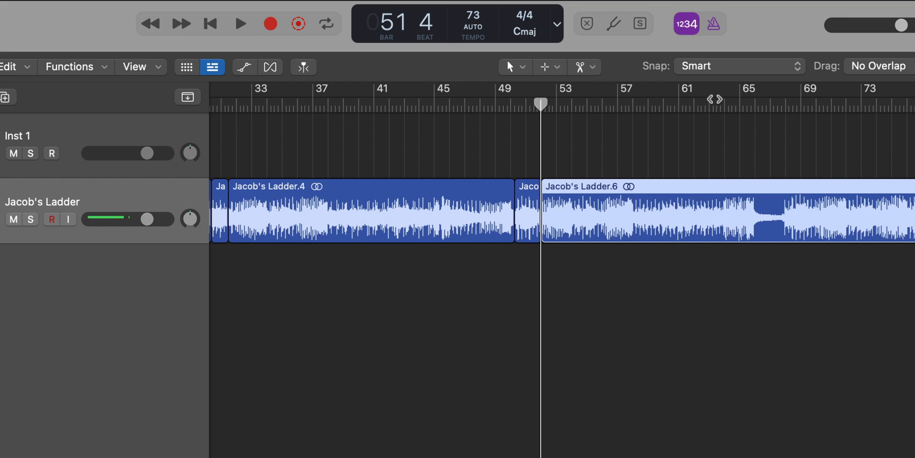
Cut out a short fourth segment by splitting the remaining audio at bar 64 beat 3 and bar 65.
left_click(710, 102)
key("space")
key("super+Right")
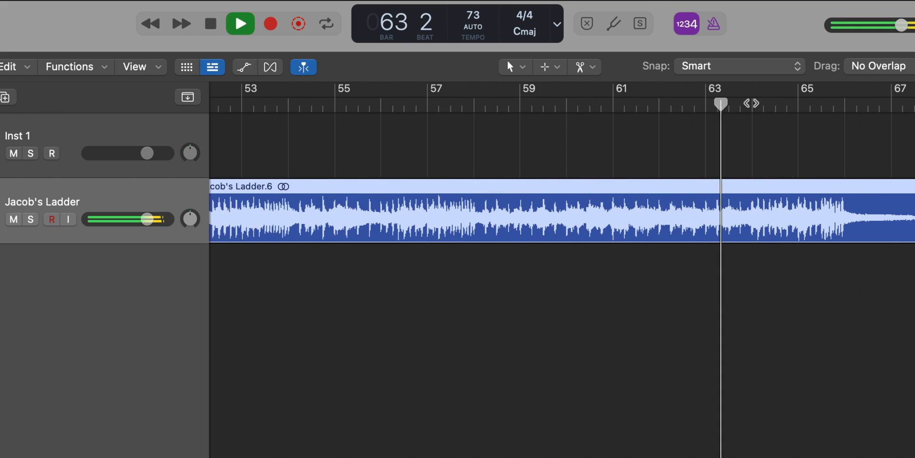
key("super+Right")
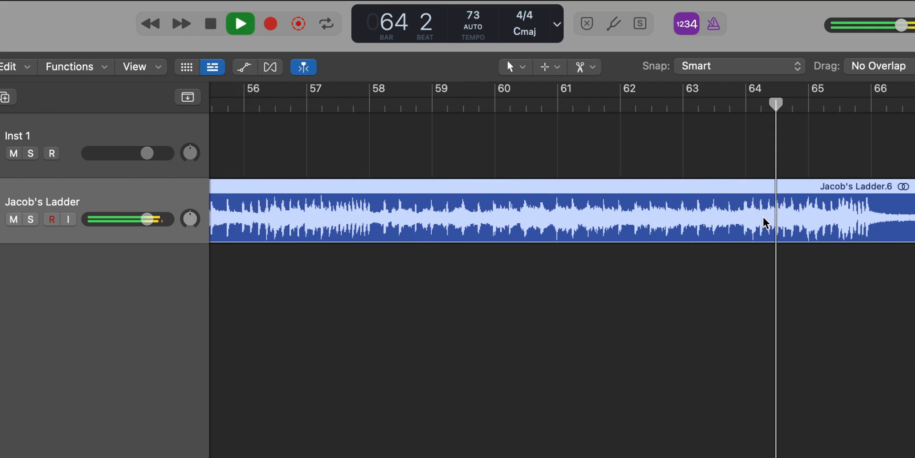
key("super+Right")
left_click(775, 103)
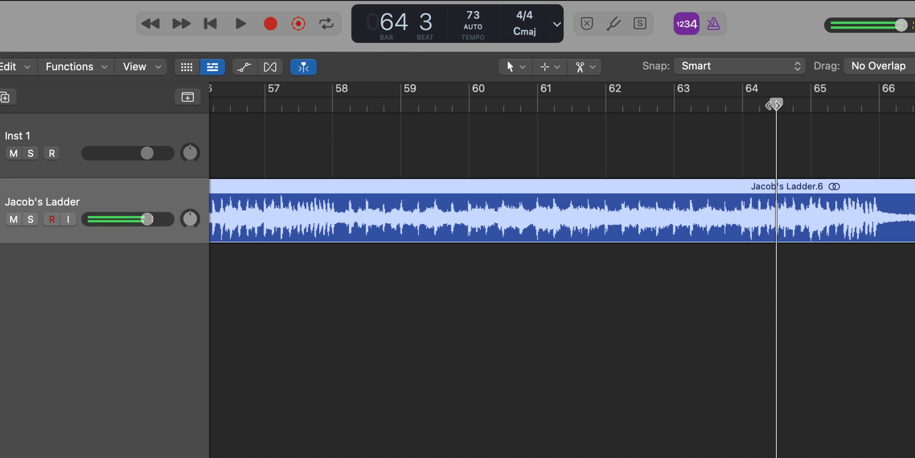
key("super+t")
key("space")
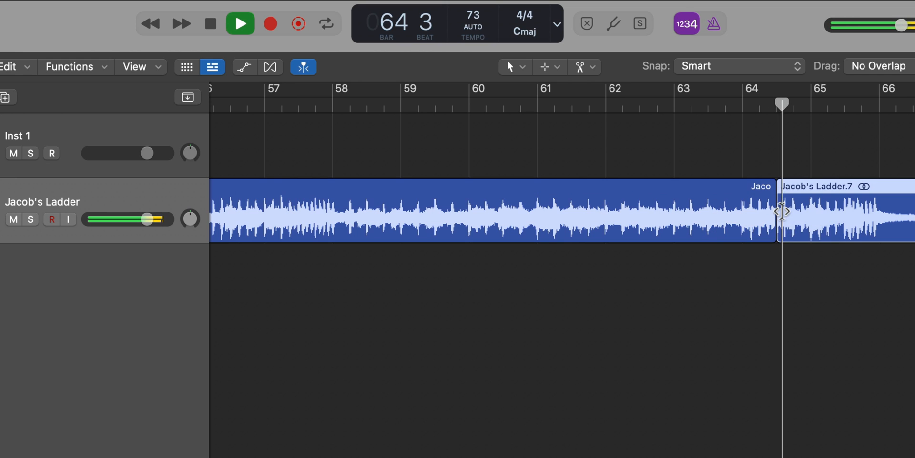
left_click_drag(807, 205, 812, 206)
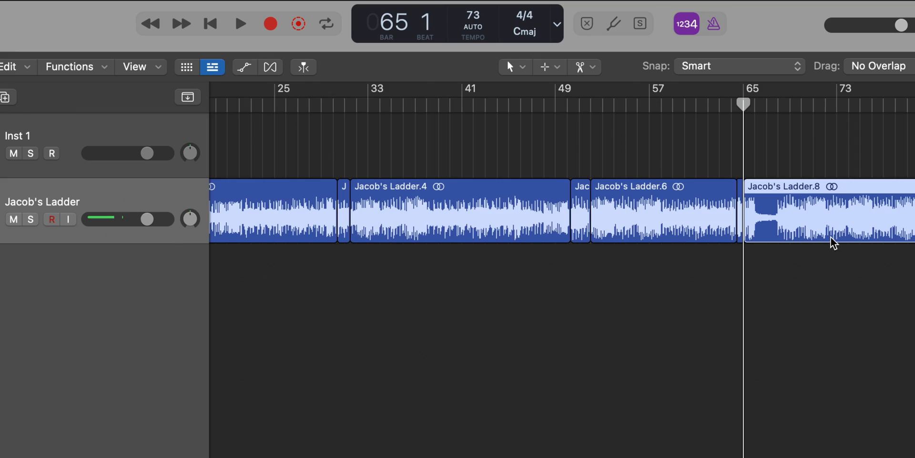
Play the section after the quiet break and set a cycle range from bar 69 to bar 70.
key("super+z")
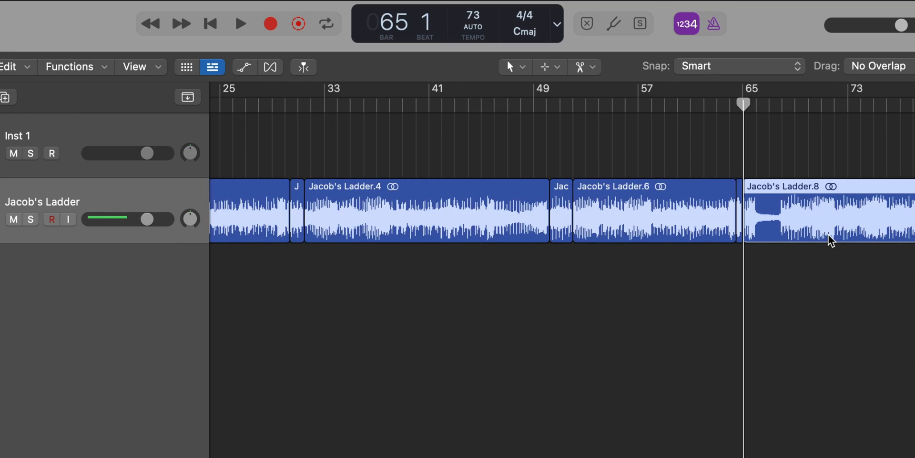
key("super+Right")
key("super+Right")
scroll(831, 241, "right", 10)
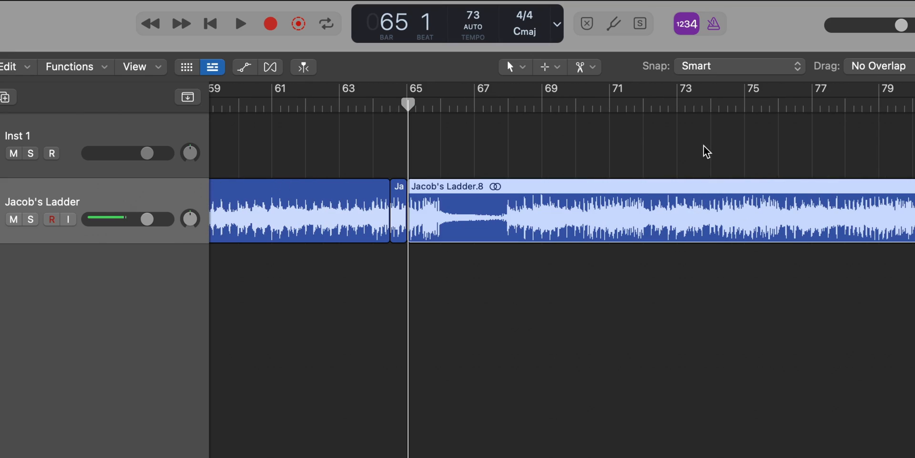
left_click(537, 109)
key("space")
key("super+Right")
key("super+Right")
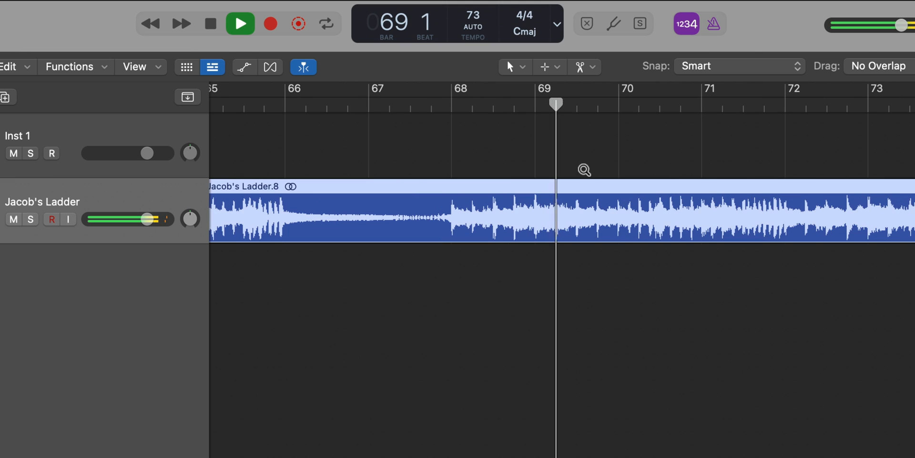
left_click_drag(539, 93, 607, 92)
Split the region at bars 69 and 70 to isolate the cycled segment, and play it back.
key("space")
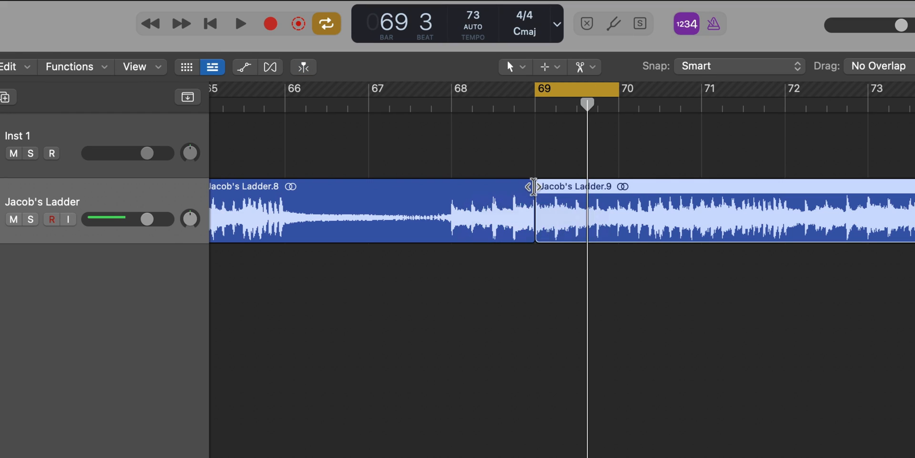
right_click(619, 192)
key("space")
scroll(616, 195, "down", 8)
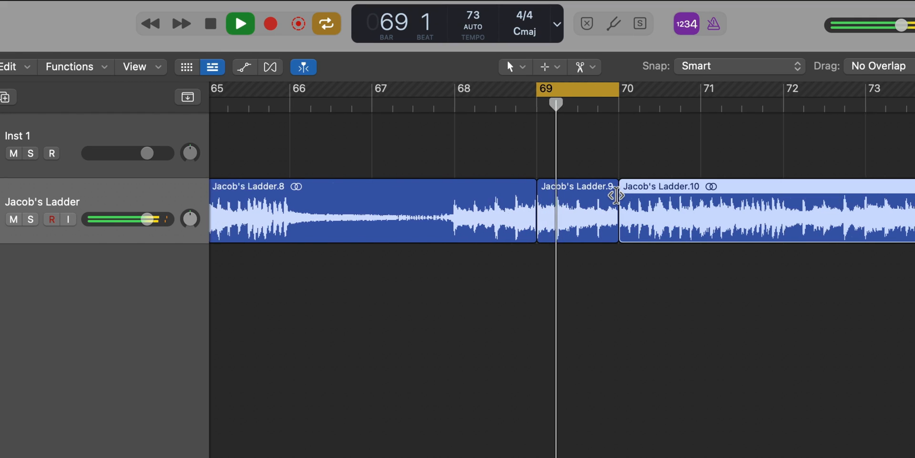
In BandLab Splitter, split Jacob's Ladder.mp3 into four tracks and download only the soloed vocals stem.
scroll(614, 200, "down", 5)
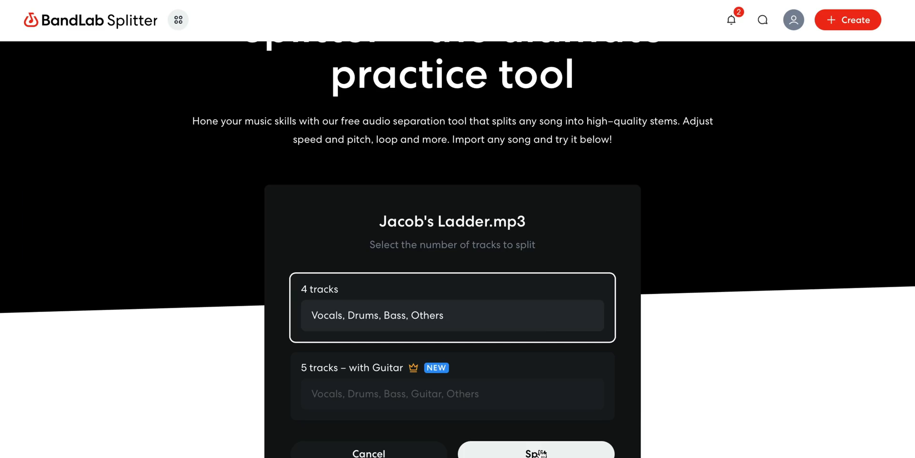
left_click(553, 355)
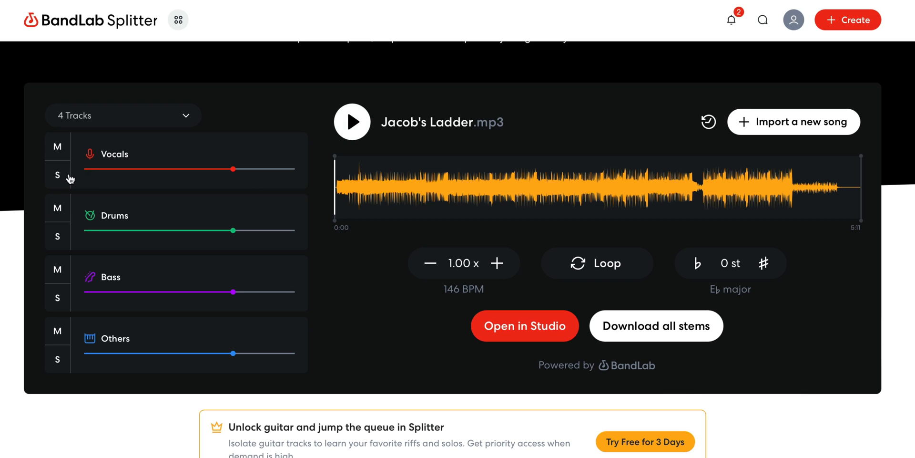
left_click(58, 175)
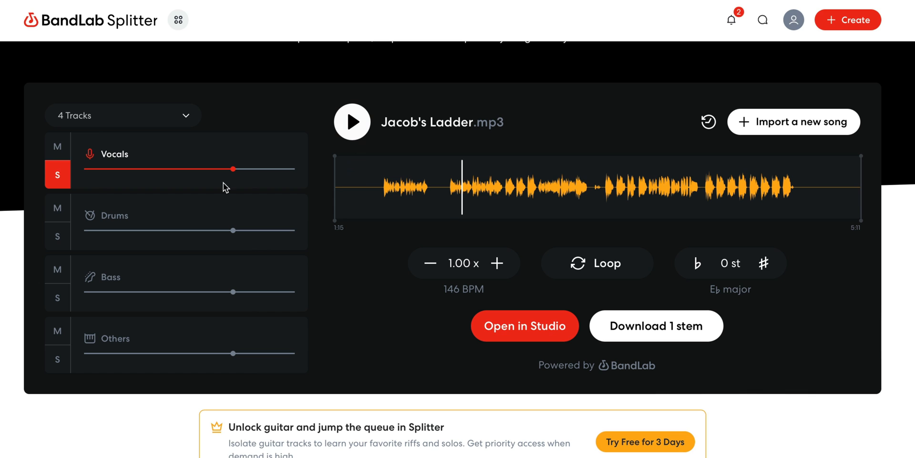
left_click(54, 179)
left_click(56, 177)
left_click(682, 329)
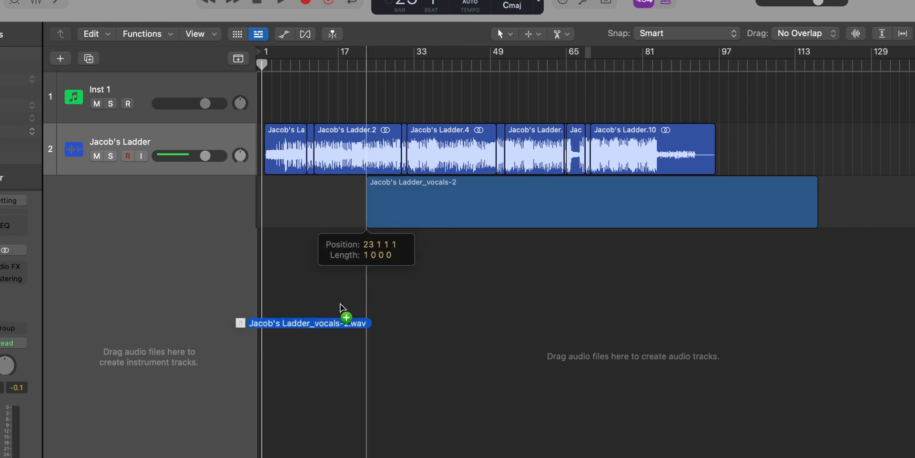
Import Jacob's Ladder_vocals-2.wav onto a new track in Logic Pro and align its start with the song's first region at bar 1 beat 3.
left_click_drag(343, 312, 263, 289)
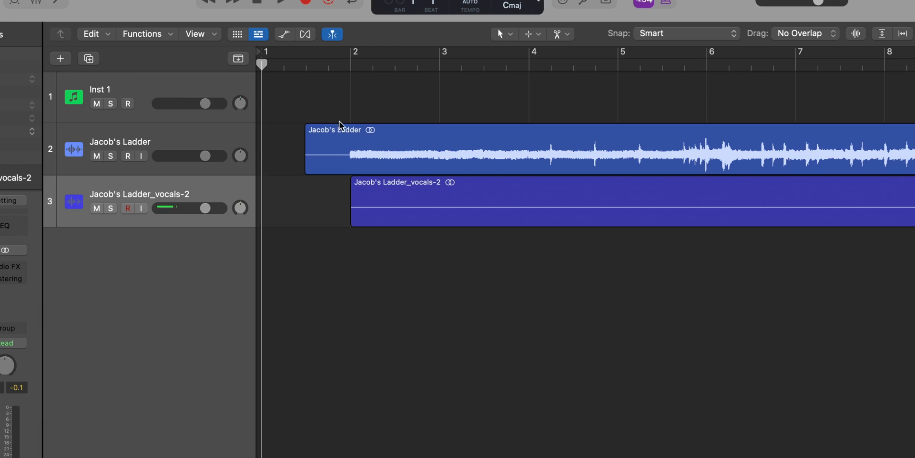
left_click(303, 66)
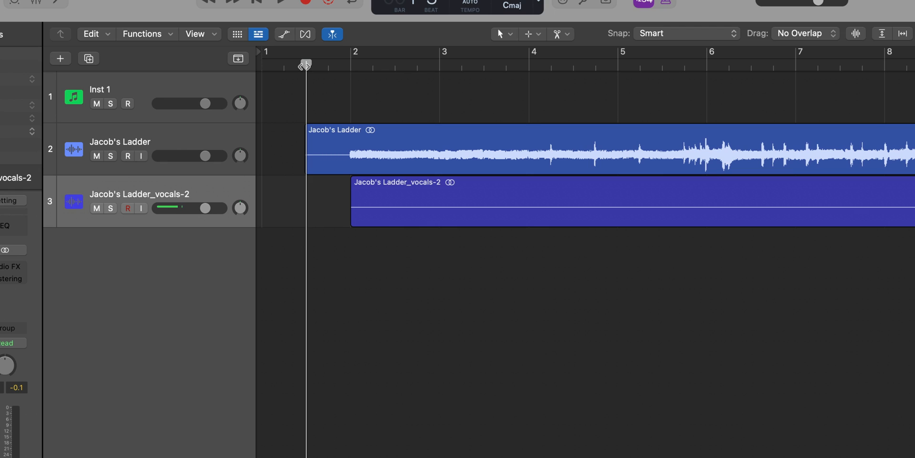
left_click(326, 136)
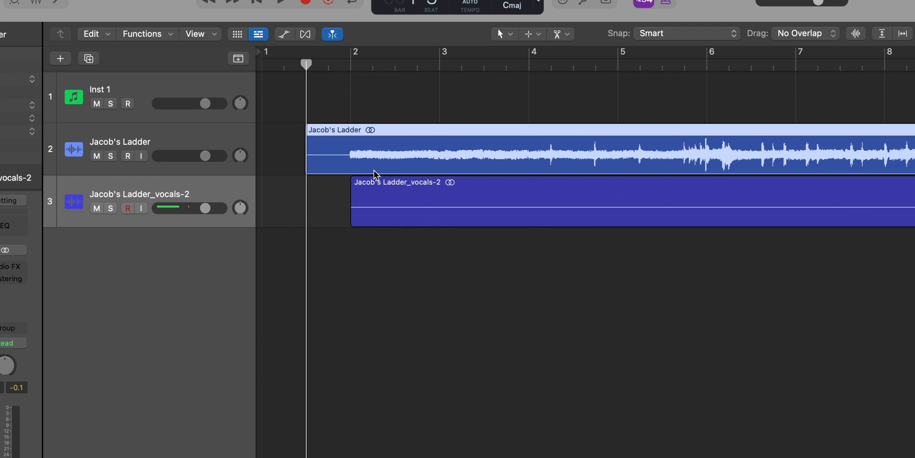
left_click(377, 188)
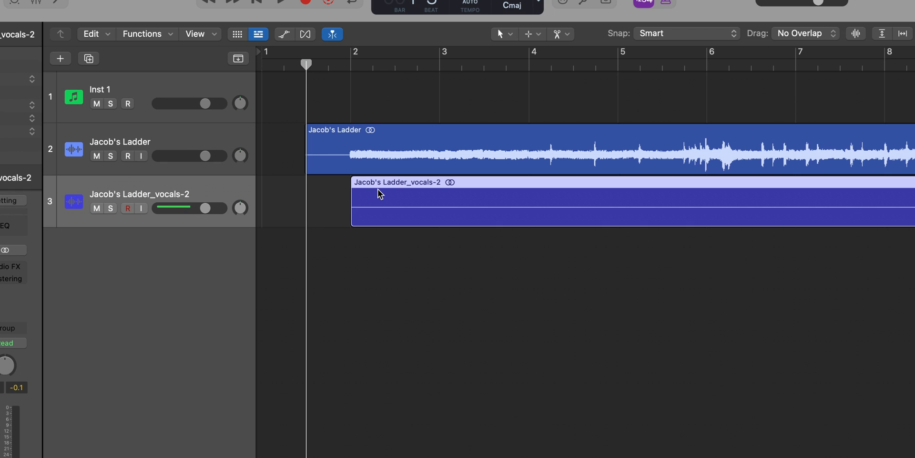
right_click(380, 193)
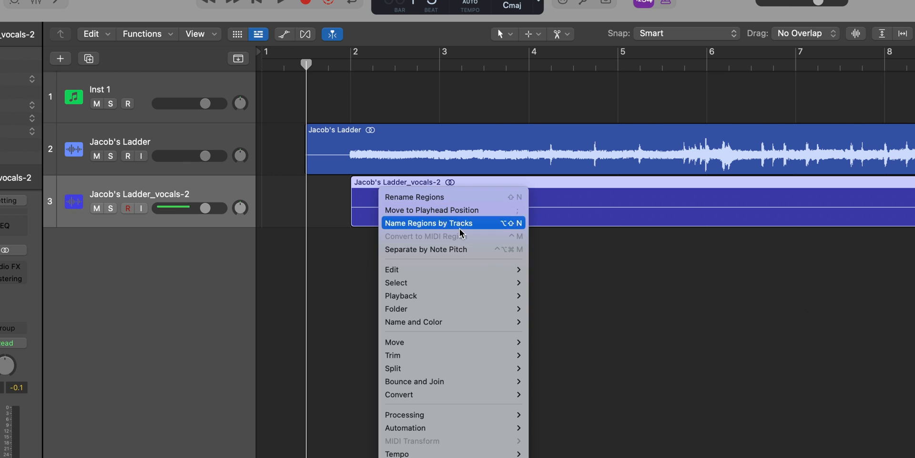
left_click(443, 211)
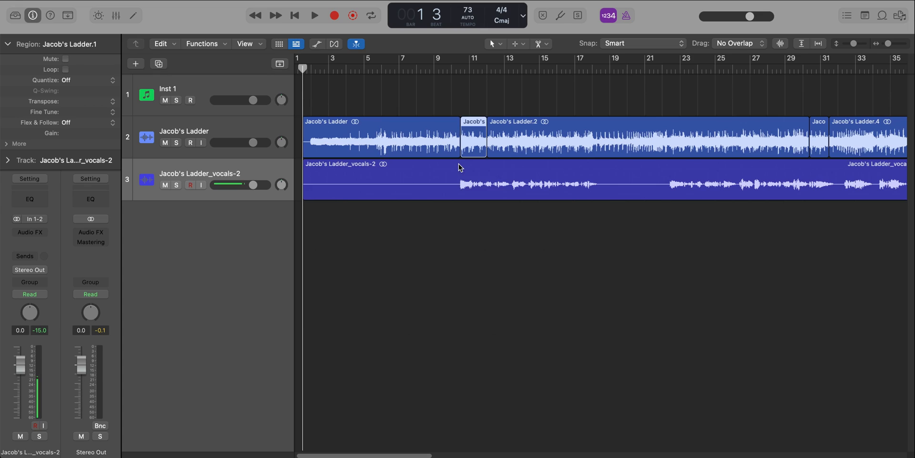
Split the vocals at both edges of the song's first cut segment and rename the isolated vocal region "once in a while".
left_click(459, 163)
left_click(486, 165)
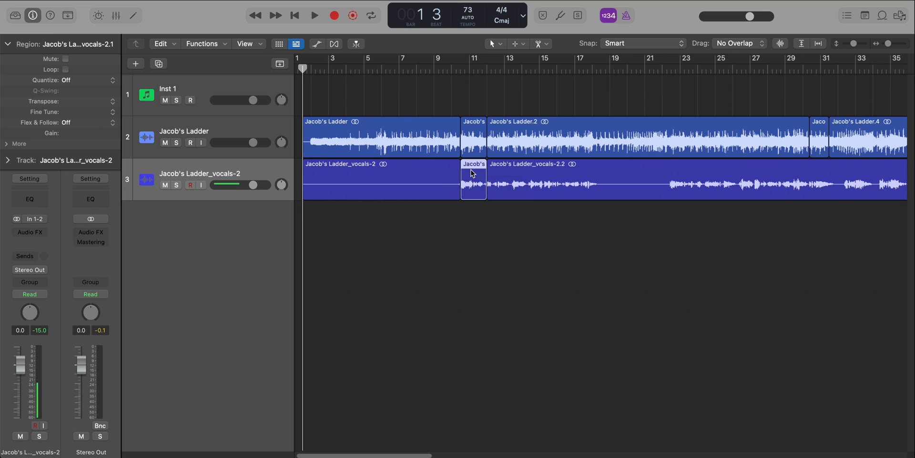
right_click(473, 169)
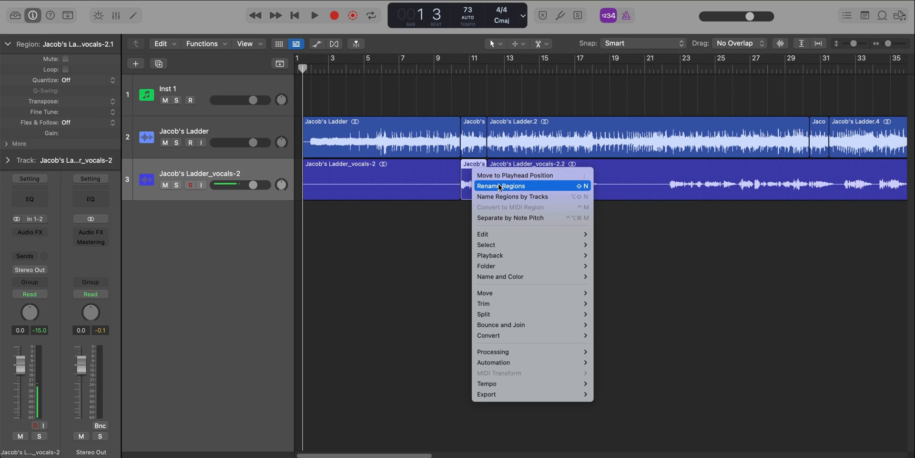
left_click(499, 186)
type("o")
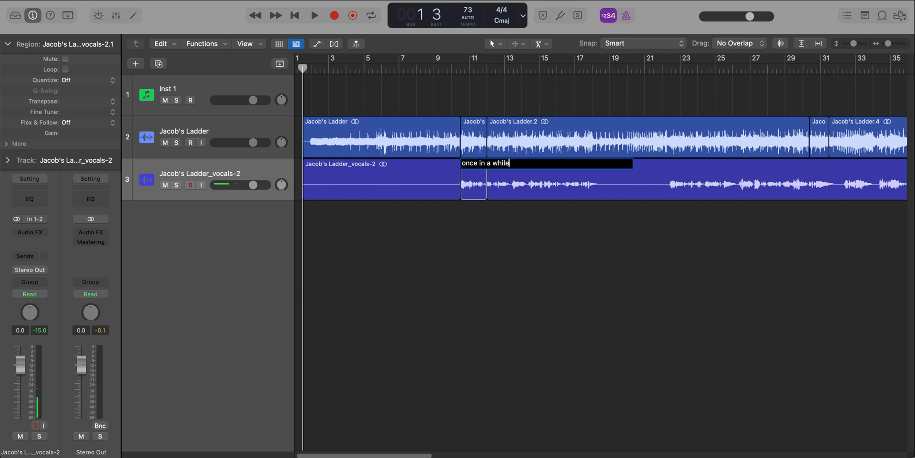
type("nce in a while")
key("Return")
Split the vocals to match the song's second cut segment, near bar 31, and rename that vocal region "darkness falls".
scroll(541, 200, "down", 3)
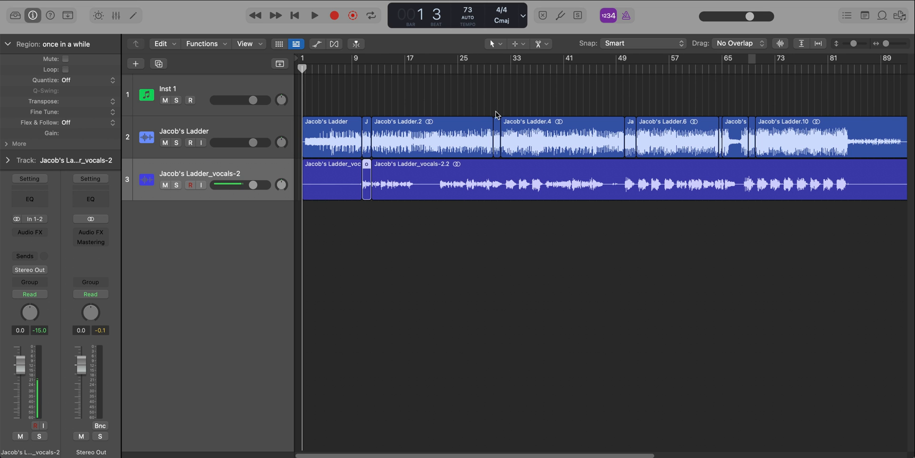
left_click(497, 69)
scroll(497, 114, "up", 5)
right_click(692, 190)
left_click(718, 206)
type("darkness falls")
key("Return")
Split the vocals at bar 50 beat 2 and bar 52 to match the third cut segment, and name the region "aounrd 1".
left_click(573, 69)
scroll(579, 91, "up", 5)
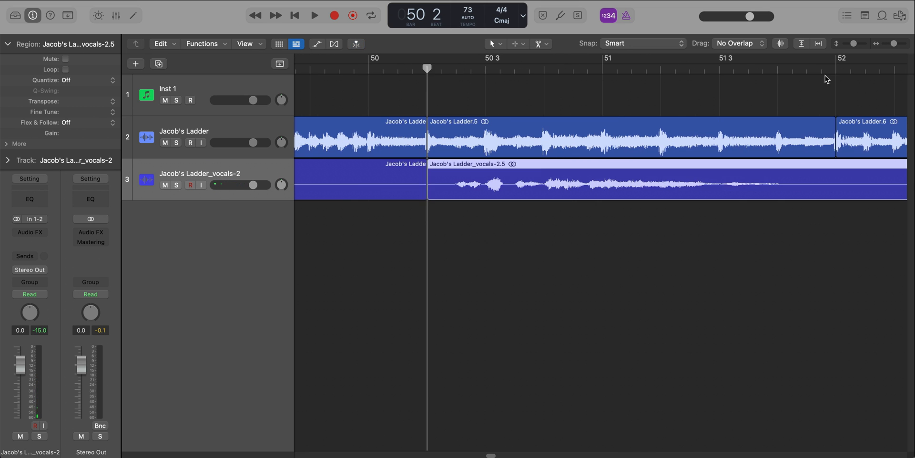
left_click(836, 69)
key("super+t")
type("sound 1")
key("Return")
Cut the vocals to match the song's segments just before bar 65 and at bars 69 to 70, naming them "Falls" and "around 2".
scroll(715, 195, "down", 4)
key("super+t")
type("Falls")
scroll(575, 72, "down", 3)
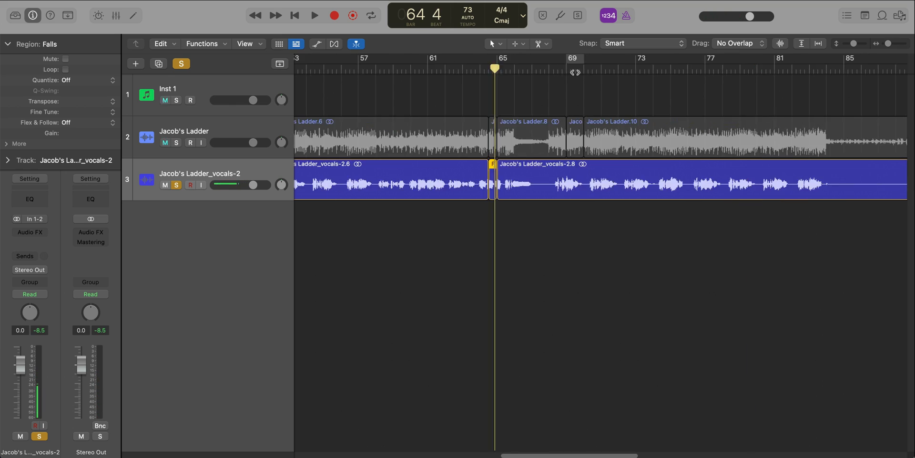
right_click(774, 233)
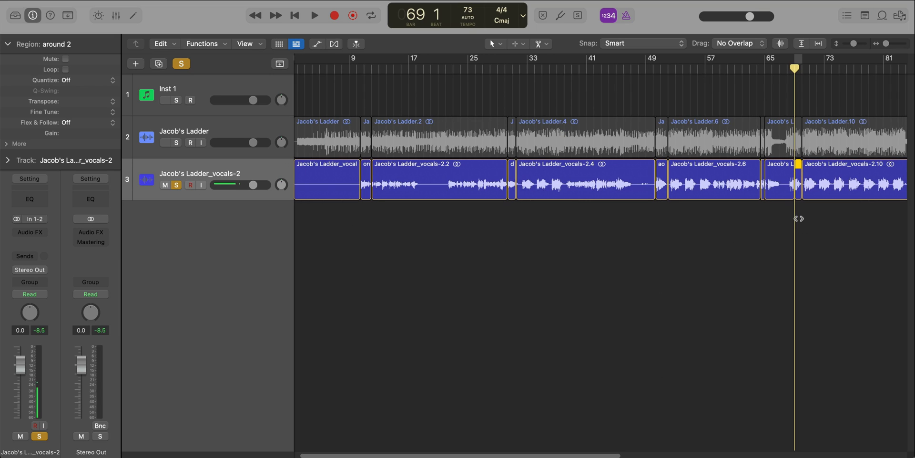
Select the five named vocal regions together and turn them into a new Drum Machine Designer track.
scroll(799, 220, "up", 5)
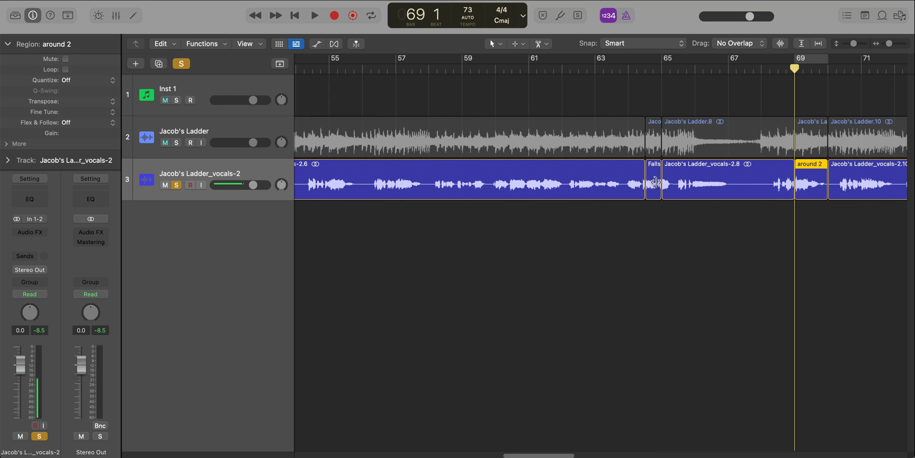
scroll(640, 192, "left", 5)
left_click(477, 186, "shift")
scroll(482, 186, "down", 8)
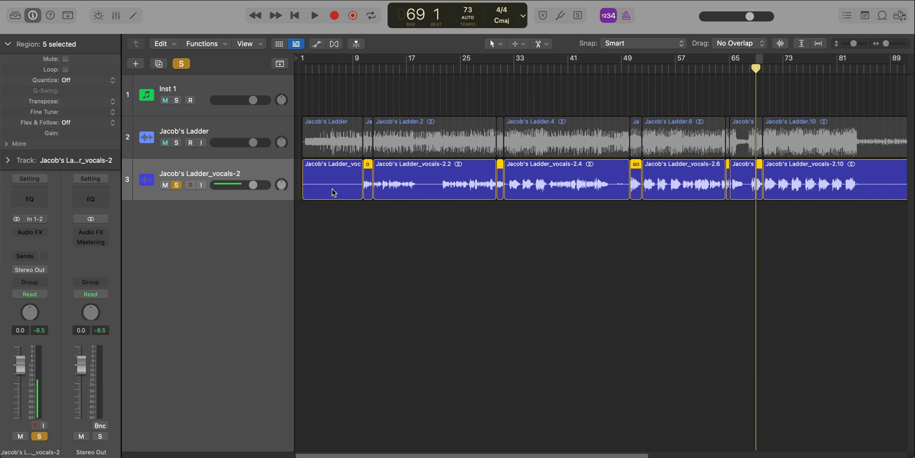
left_click_drag(369, 188, 204, 249)
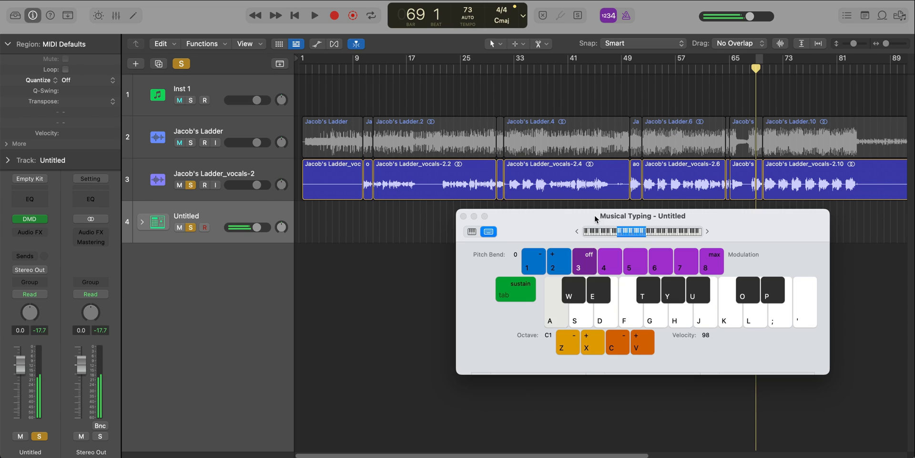
Audition the vocal samples on the new drum machine track using the Musical Typing keyboard.
key("w")
key("s")
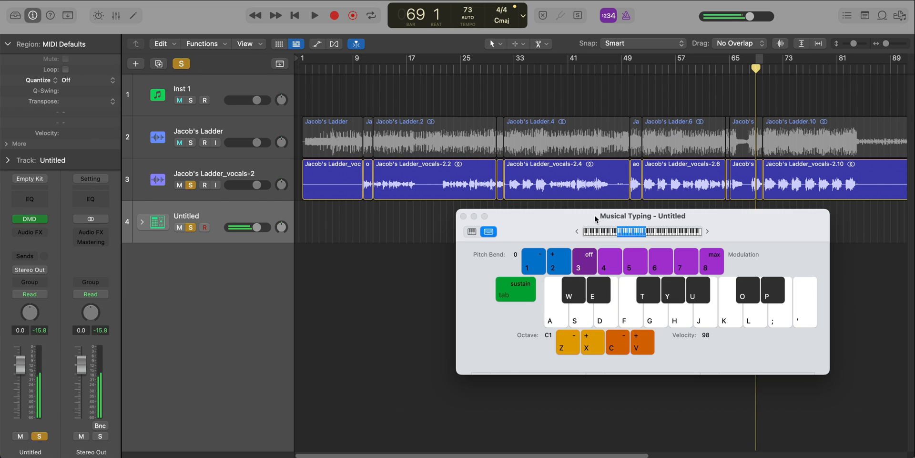
key("e")
key("d")
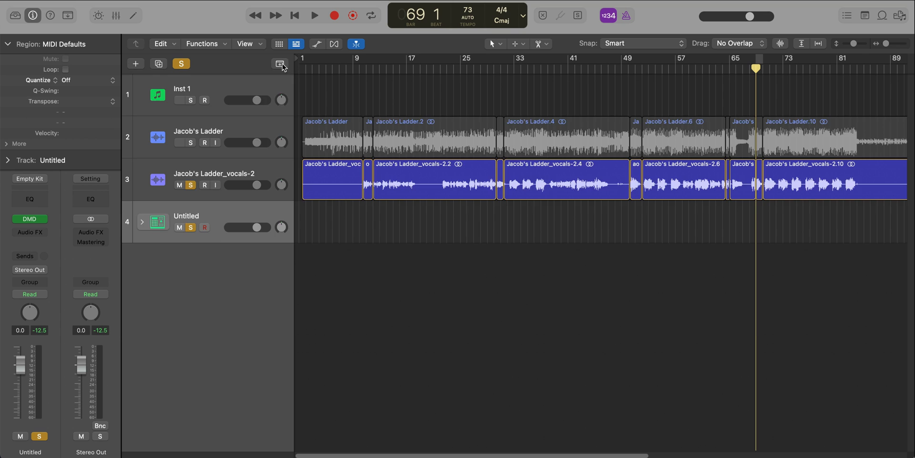
Mute the vocals track and create a new tempo set named 2024 with the tempo set to 74 BPM.
left_click(281, 64)
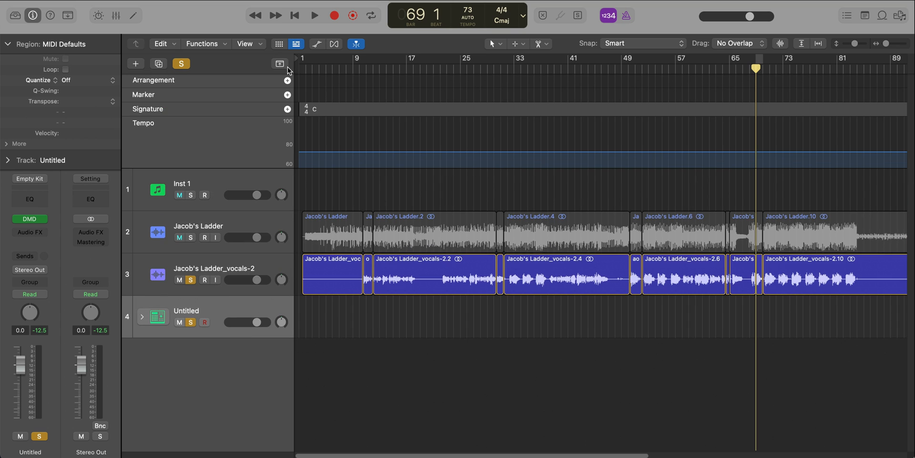
left_click(180, 282)
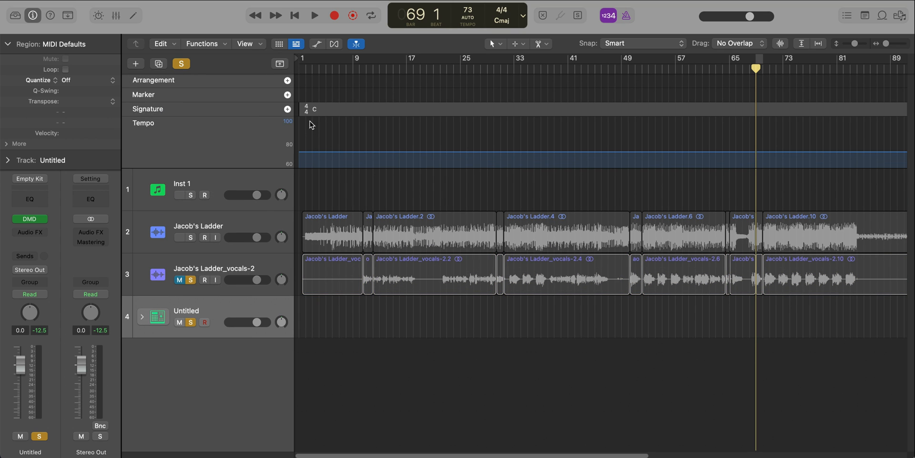
left_click(149, 123)
mouse_move(219, 135)
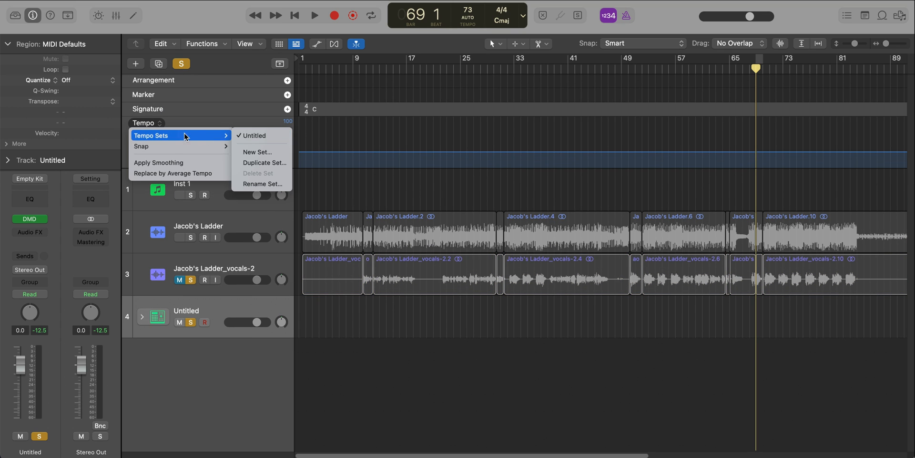
left_click(257, 152)
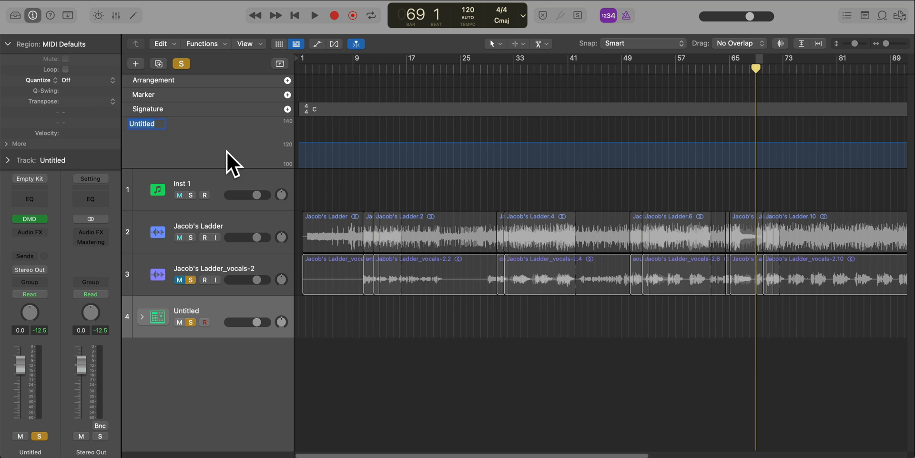
type("2024")
key("Return")
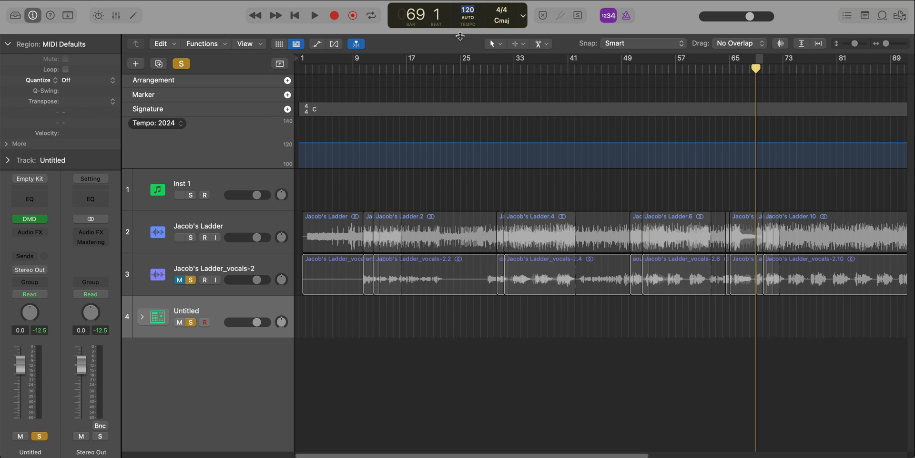
key("Return")
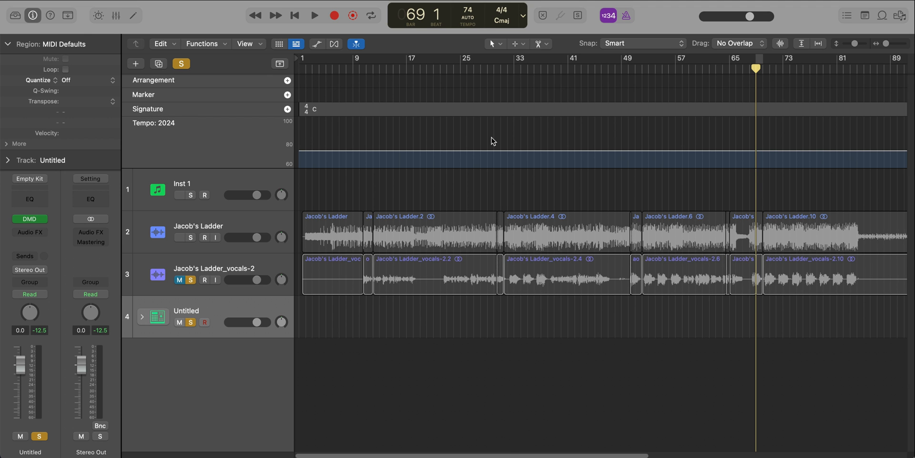
Create an empty region from bar 1 to bar 5 on the drum machine track and set the cycle range to match.
scroll(472, 174, "up", 5)
scroll(472, 173, "down", 2)
scroll(469, 170, "left", 15)
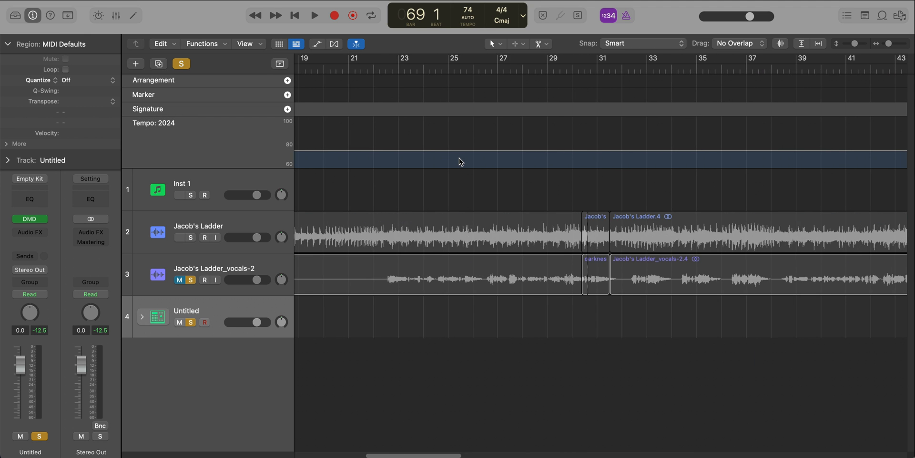
scroll(459, 158, "down", 3)
scroll(459, 158, "left", 5)
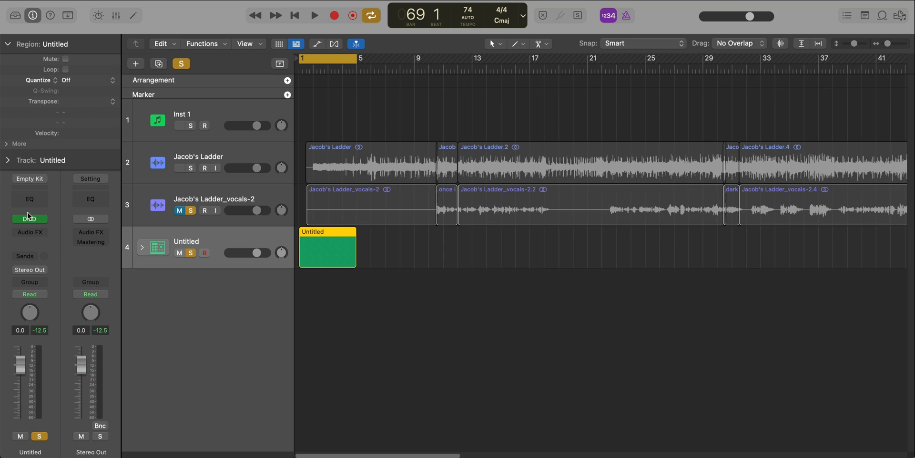
Open the Drum Machine Designer kit alongside Musical Typing, play its first pad, and show the "once in a while" sample in Q-Sampler.
left_click(30, 219)
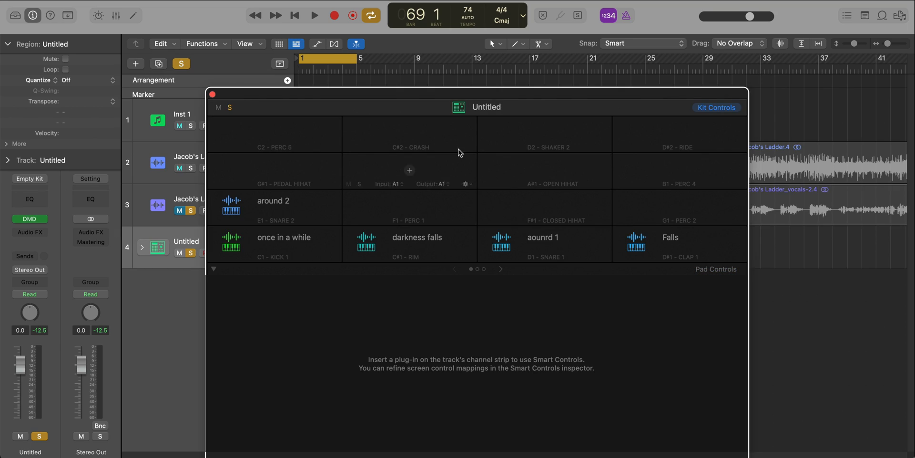
left_click_drag(488, 98, 464, 31)
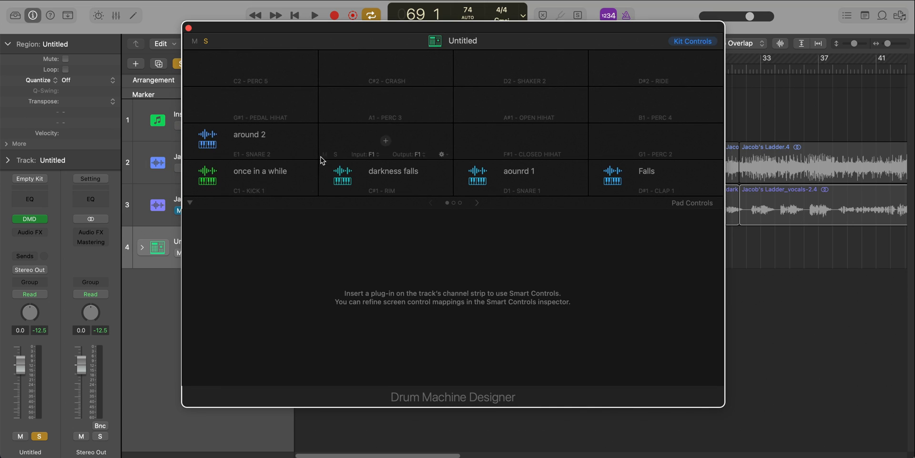
key("super+k")
key("a")
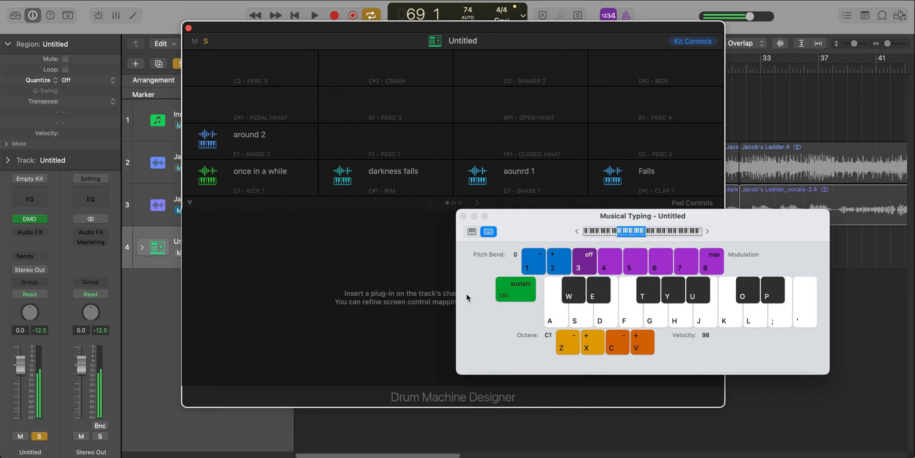
left_click_drag(592, 216, 660, 280)
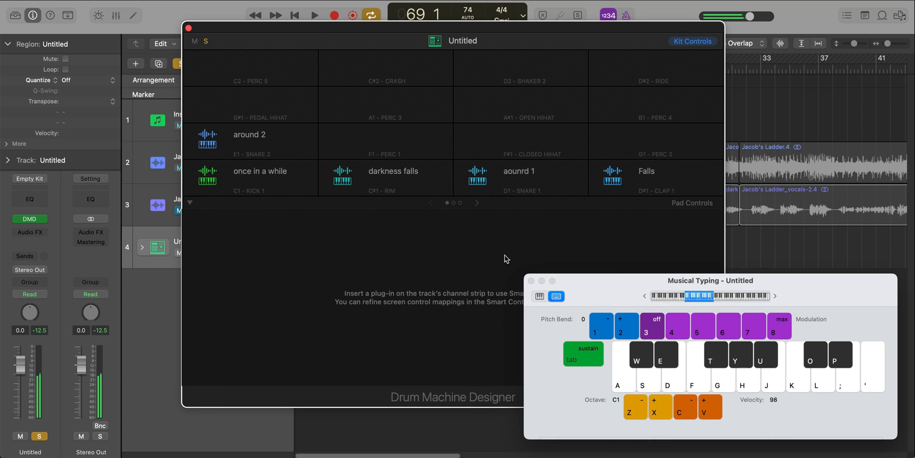
left_click(256, 171)
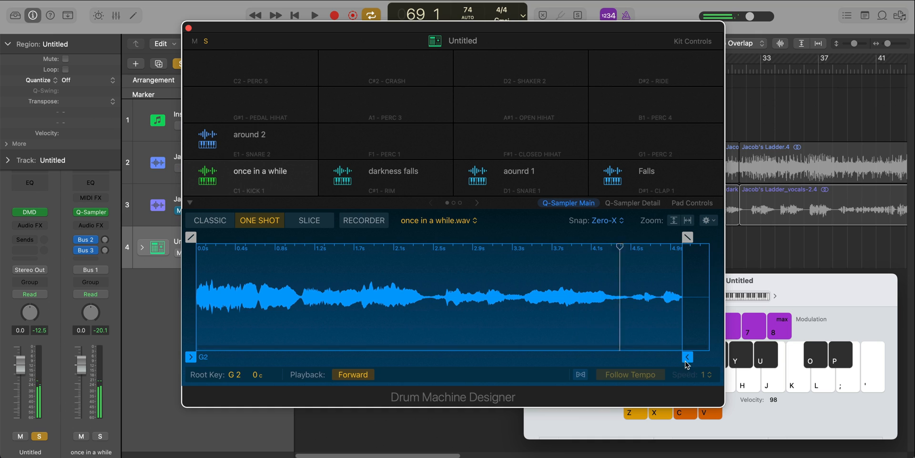
Trim the end of the "once in a while" sample to 2.348 s, switch it to Classic mode, and audition it repeatedly.
left_click_drag(687, 359, 433, 353)
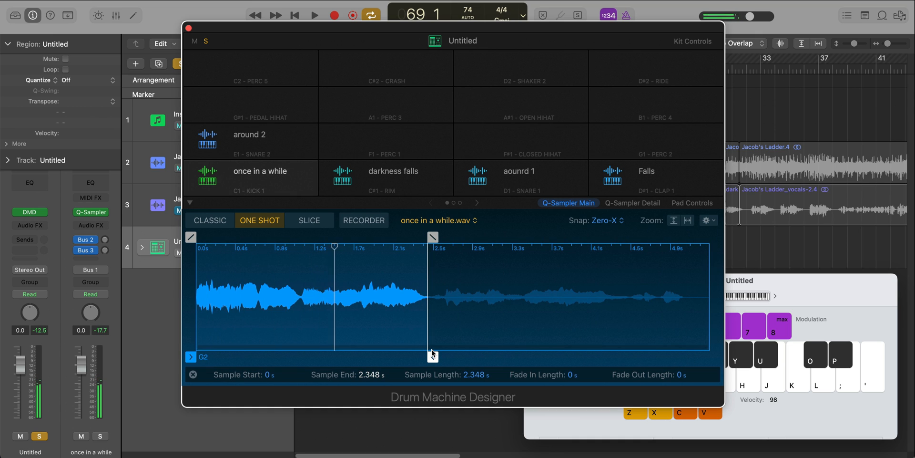
left_click(210, 221)
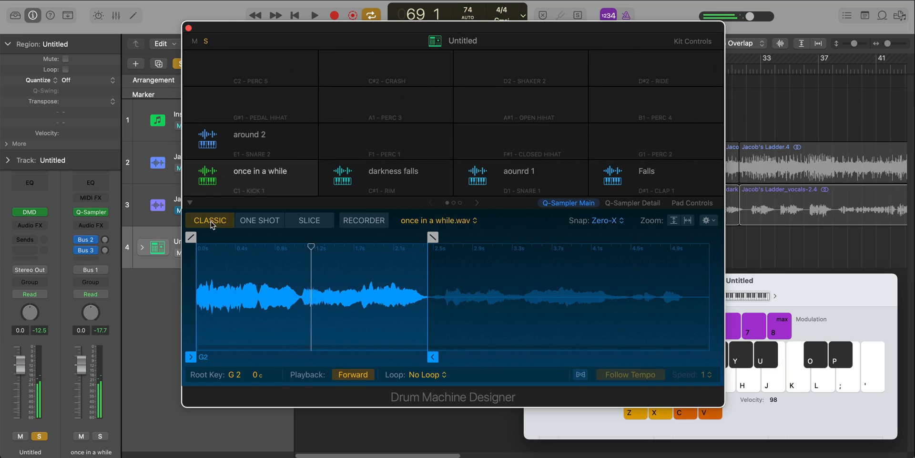
key("a")
key("a")
key("a")
key("a")
key("a")
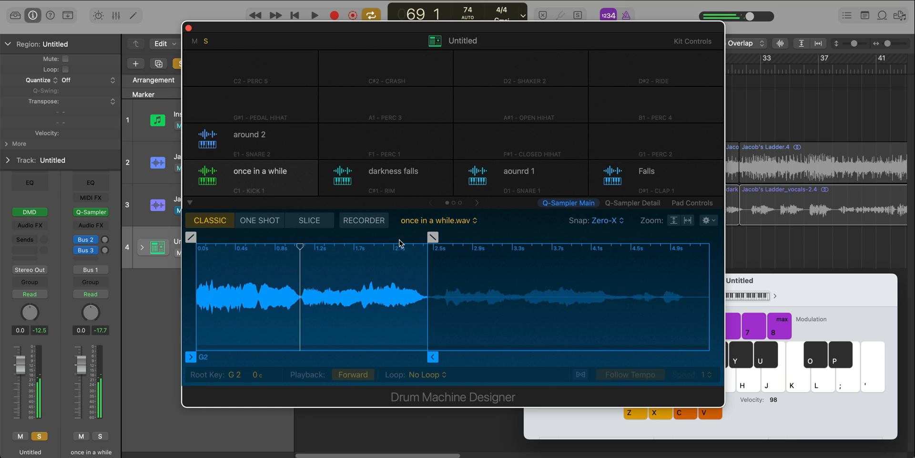
Set the "once in a while" sample's polyphony to Mono and raise its coarse pitch slightly.
left_click(634, 203)
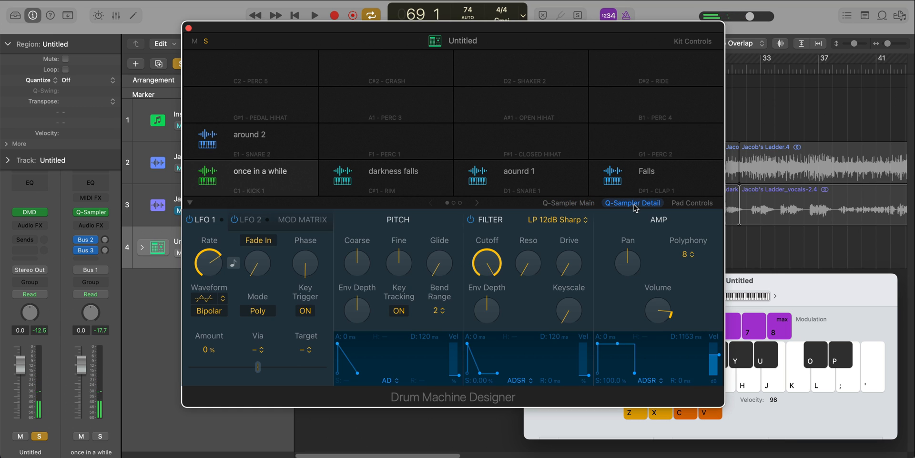
left_click(690, 254)
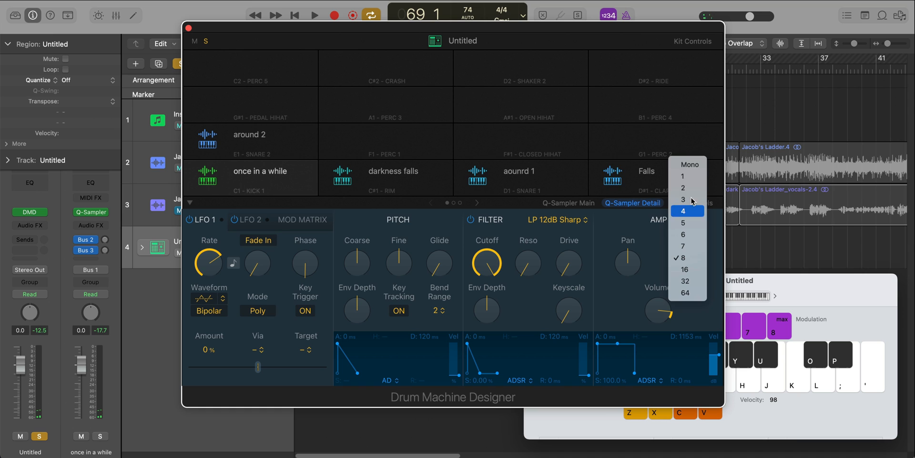
left_click(691, 168)
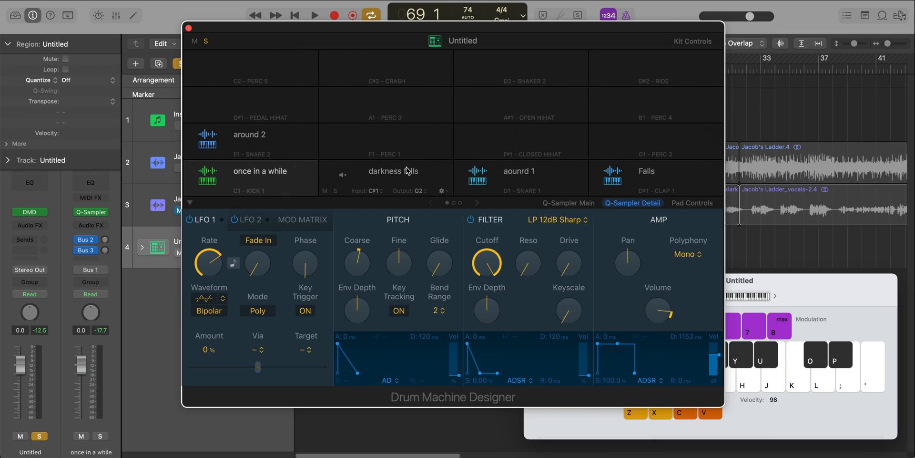
Set the polyphony of the "darkness falls" pad to Mono.
left_click(407, 170)
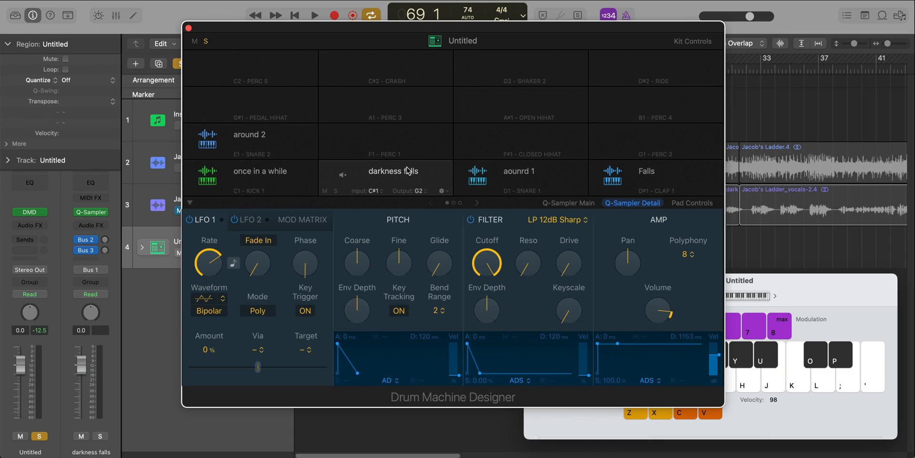
left_click(680, 255)
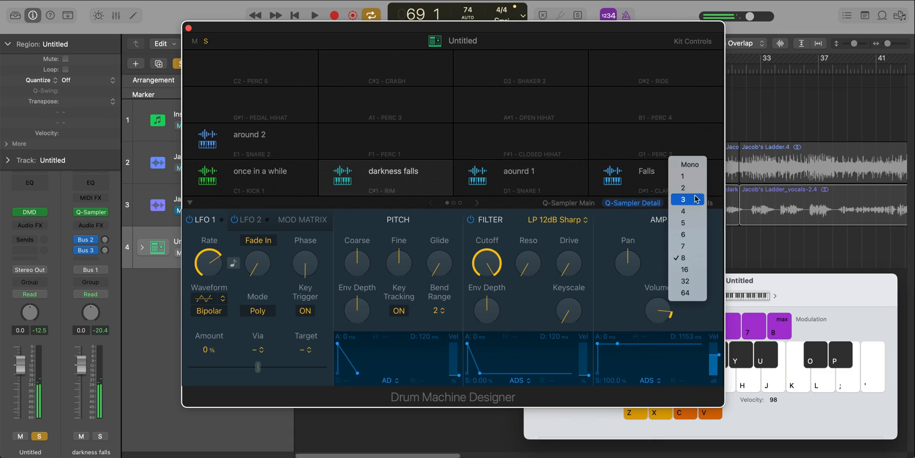
left_click(688, 171)
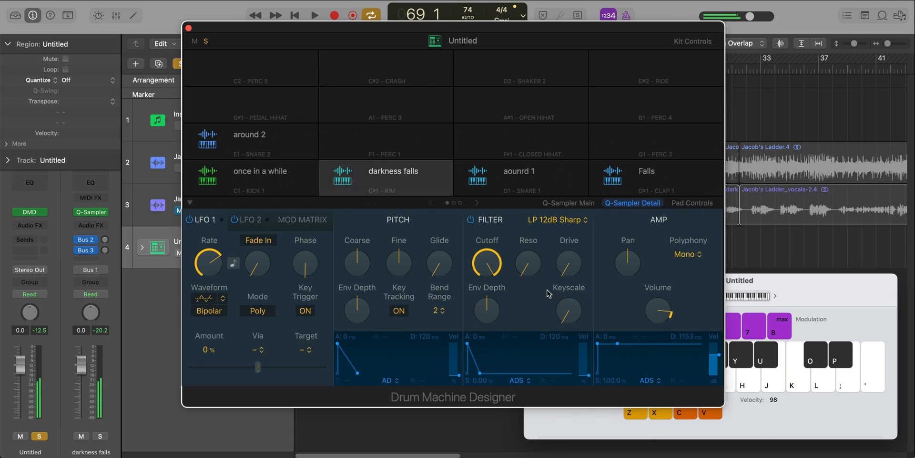
Trim "darkness falls" to run from 0.466 s to 1.376 s with a 0.026 s fade-out, and set its coarse pitch to +2.
left_click(569, 203)
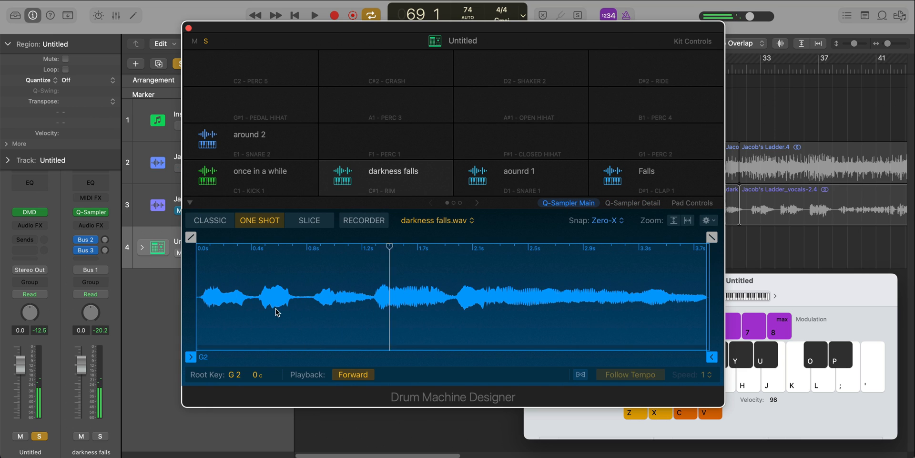
left_click_drag(191, 356, 262, 357)
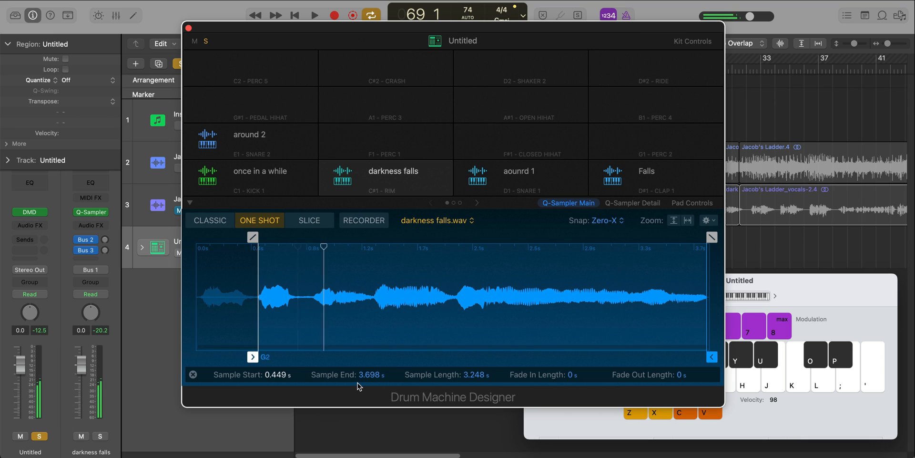
left_click_drag(714, 363, 384, 351)
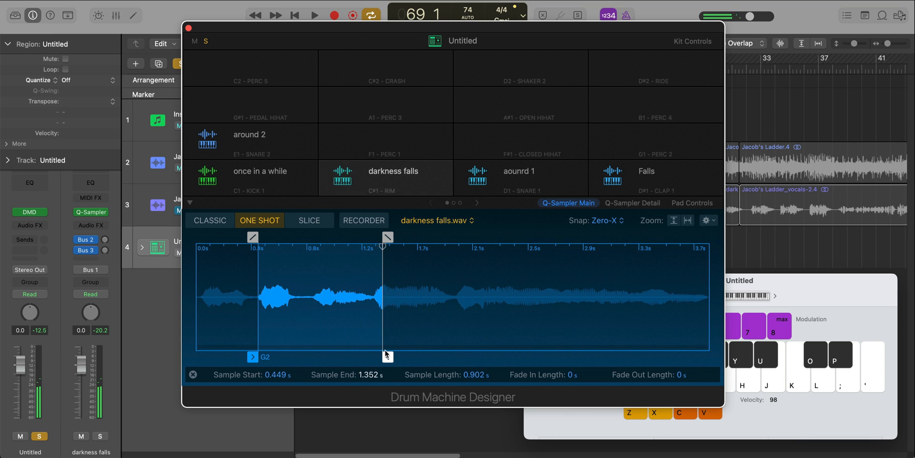
left_click_drag(253, 357, 255, 356)
left_click_drag(382, 246, 384, 240)
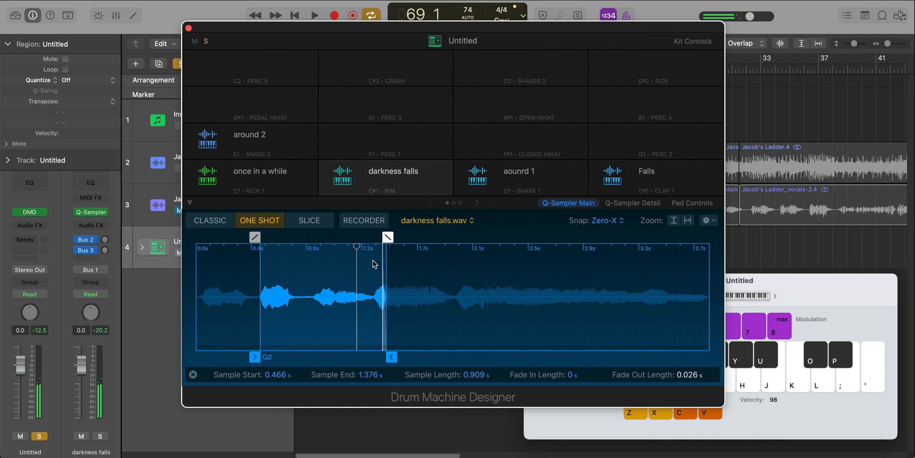
left_click(633, 203)
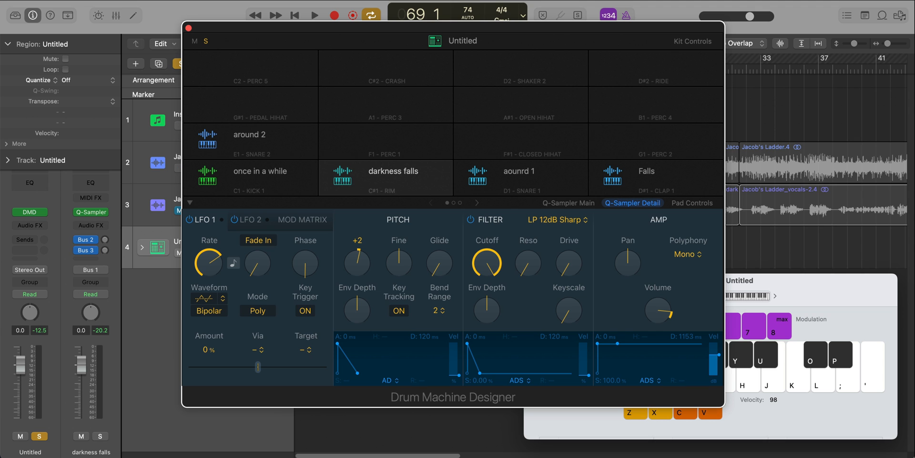
key("w")
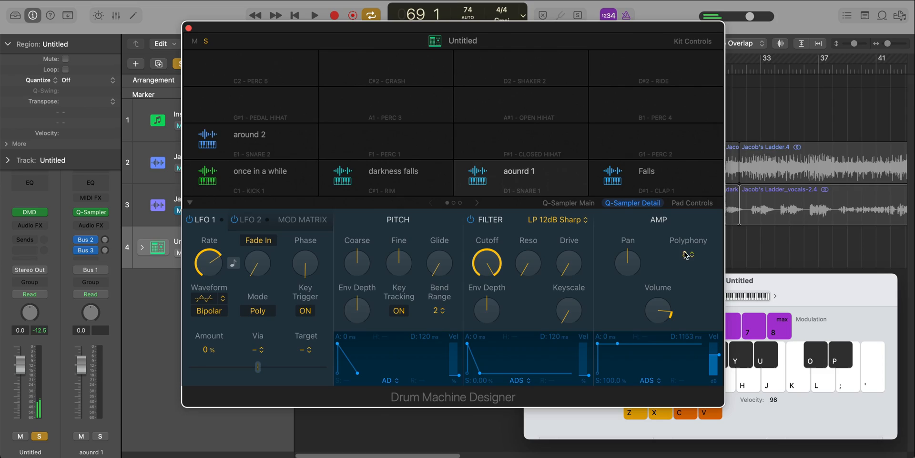
Set the polyphony of the "aounrd 1" pad to Mono.
left_click(686, 254)
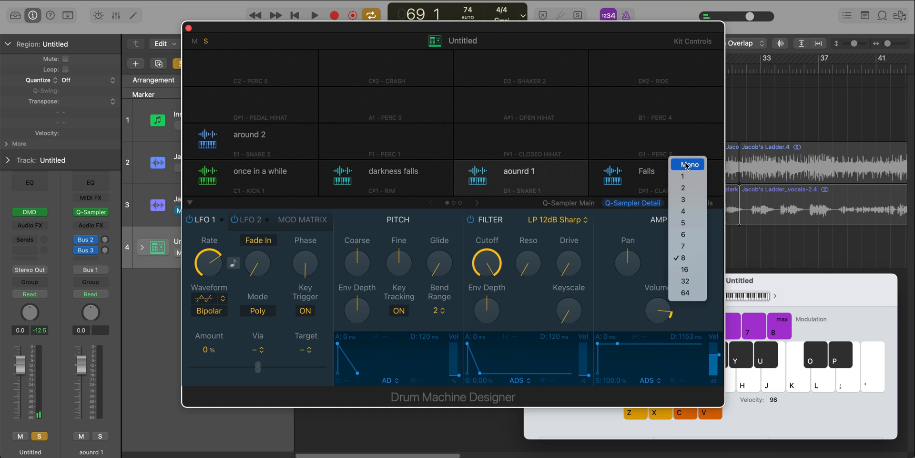
left_click(686, 165)
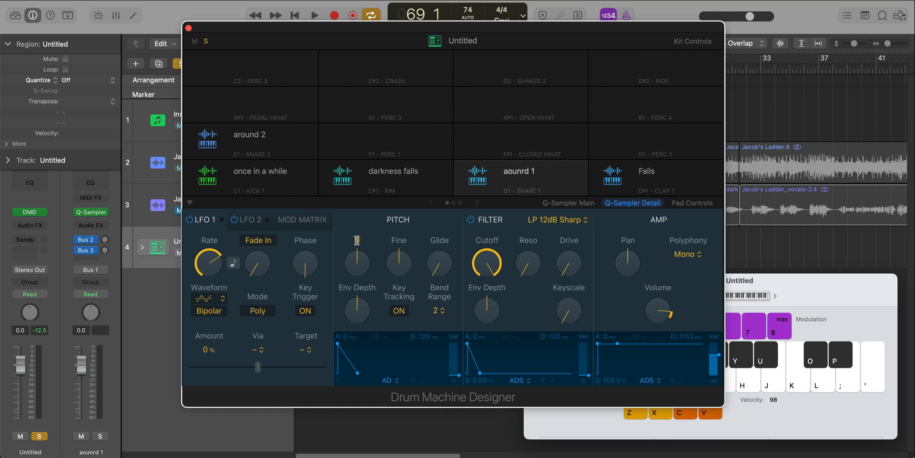
Trim the "aounrd 1" sample to run from 2.547 s to 3.924 s, add a 0.012 s fade-in, and audition it.
left_click(563, 205)
key("s")
key("s")
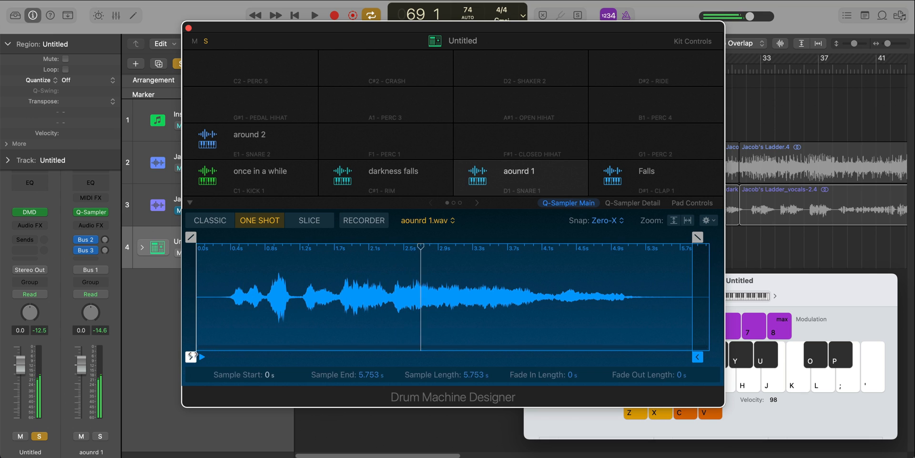
mouse_move(195, 350)
left_mouse_down()
mouse_move(418, 353)
mouse_move(411, 352)
left_mouse_up()
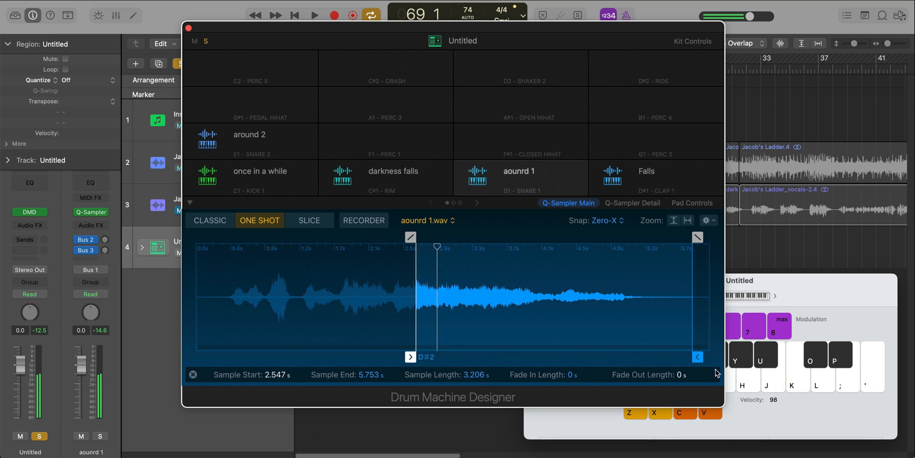
mouse_move(697, 356)
left_mouse_down()
mouse_move(499, 355)
mouse_move(536, 355)
left_mouse_up()
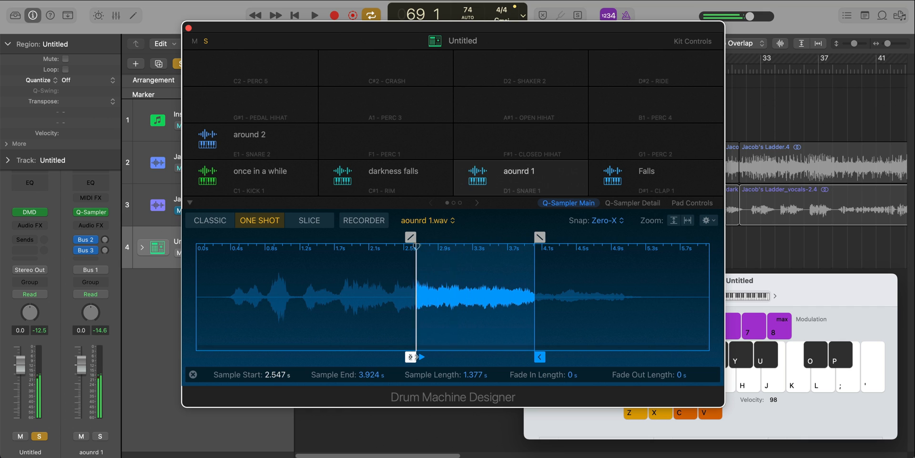
left_click(422, 357)
left_click_drag(411, 237, 411, 239)
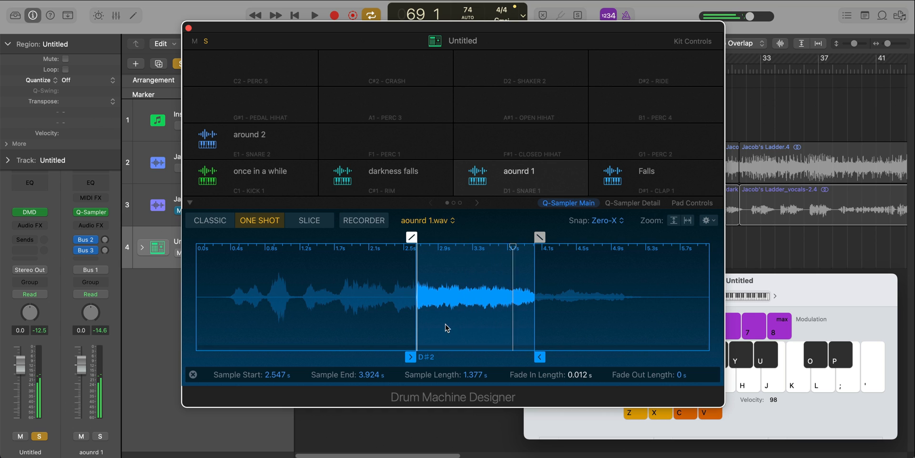
key("s")
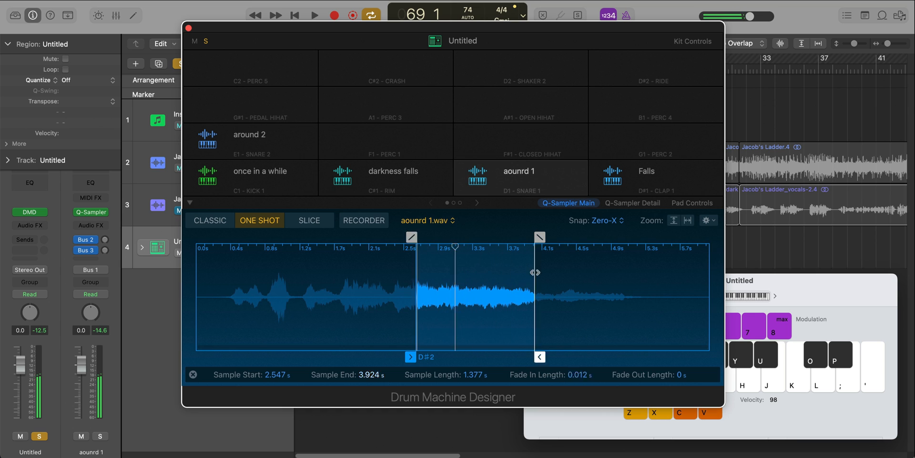
Audition the "Falls" pad, then set its polyphony to Mono and its coarse pitch to +2.
left_click(647, 175)
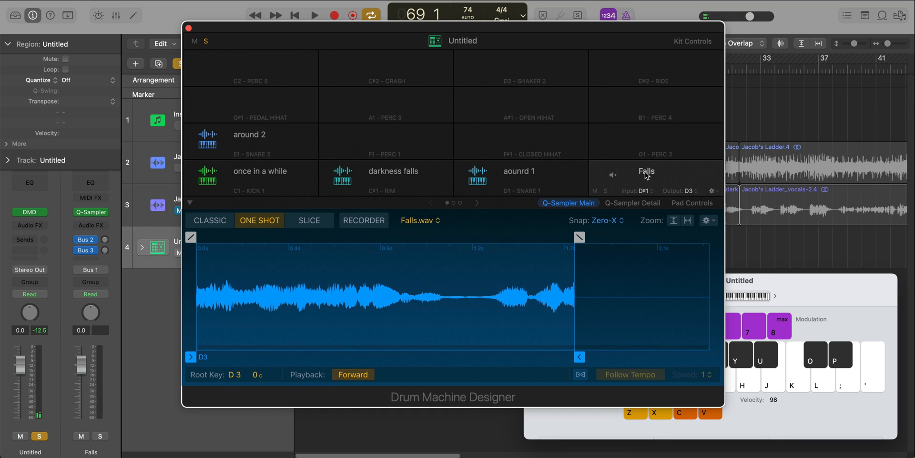
key("e")
key("e")
key("e")
key("e")
key("e")
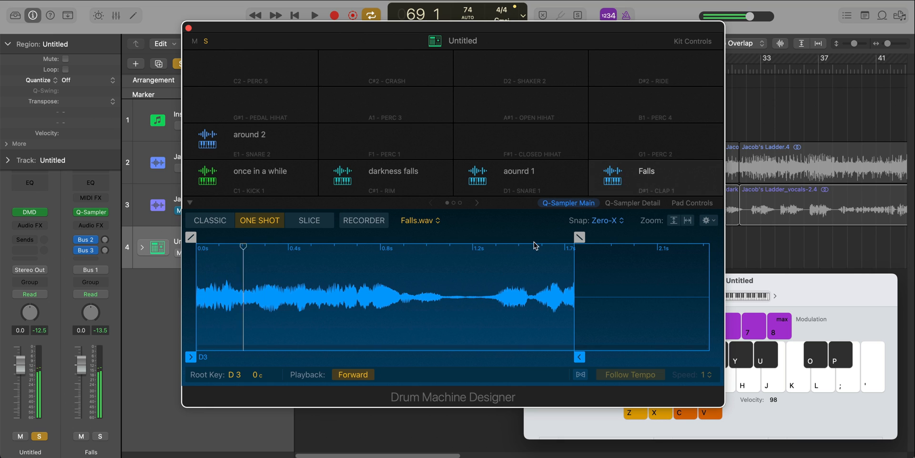
left_click(639, 203)
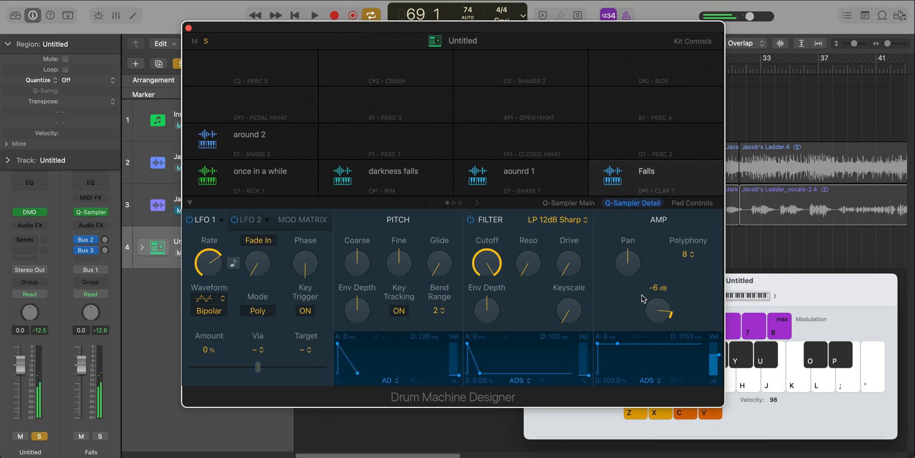
left_click(687, 254)
left_click(688, 168)
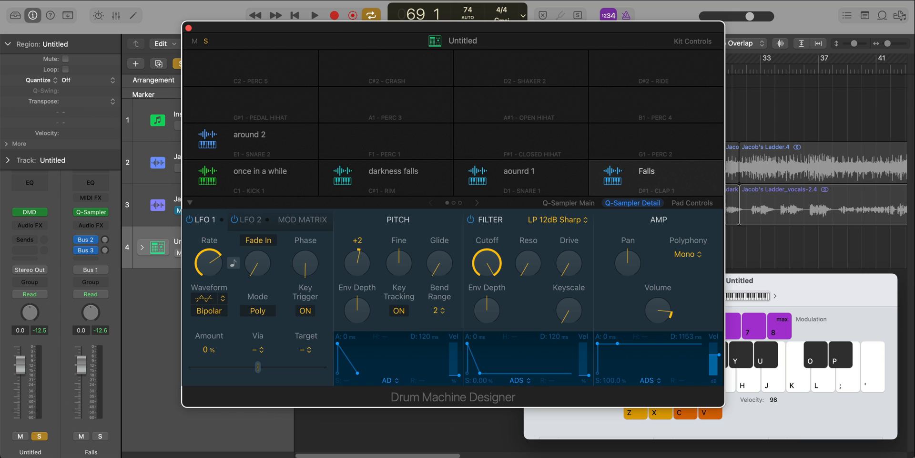
key("e")
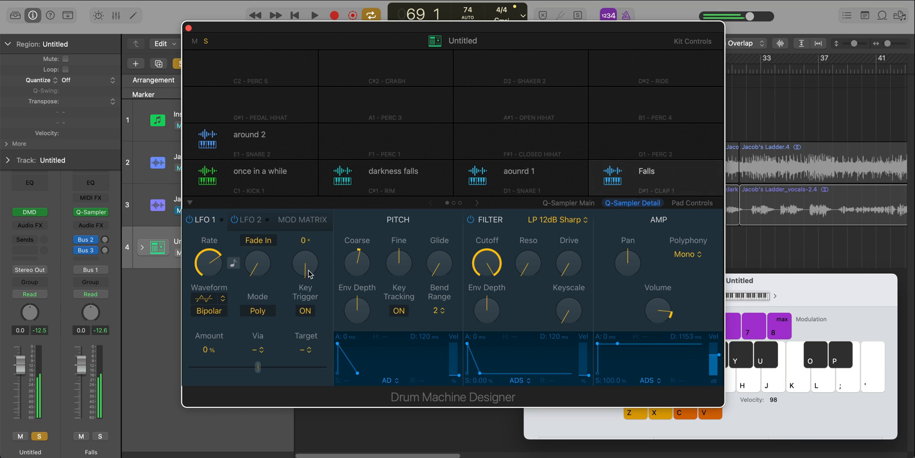
Trim the "Falls" sample's end to 1.271 s, add a 0.156 s fade-out and a 0.005 s fade-in, and audition it.
left_click(567, 204)
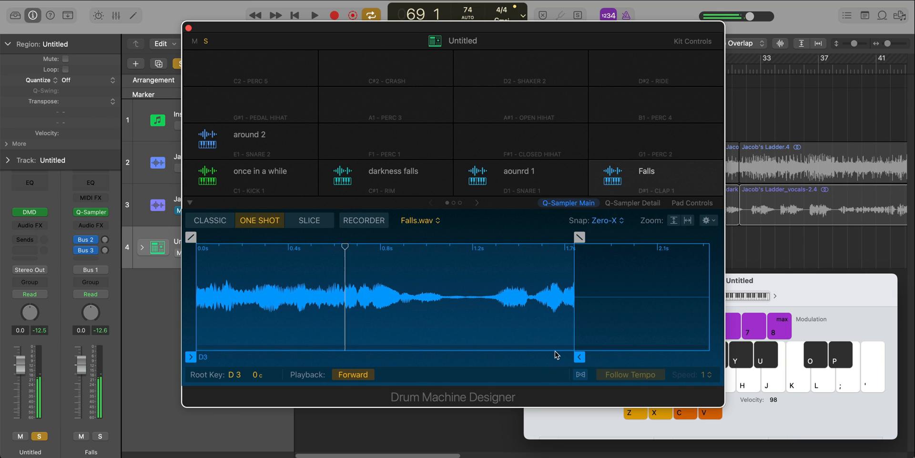
mouse_move(580, 357)
left_mouse_down()
mouse_move(441, 356)
mouse_move(494, 357)
left_mouse_up()
left_click_drag(488, 236, 452, 245)
key("e")
key("e")
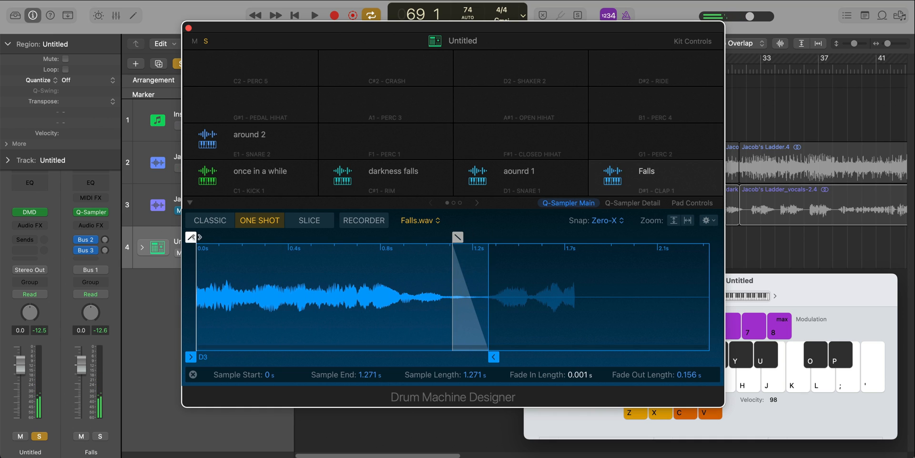
left_click_drag(196, 237, 197, 237)
key("e")
key("e")
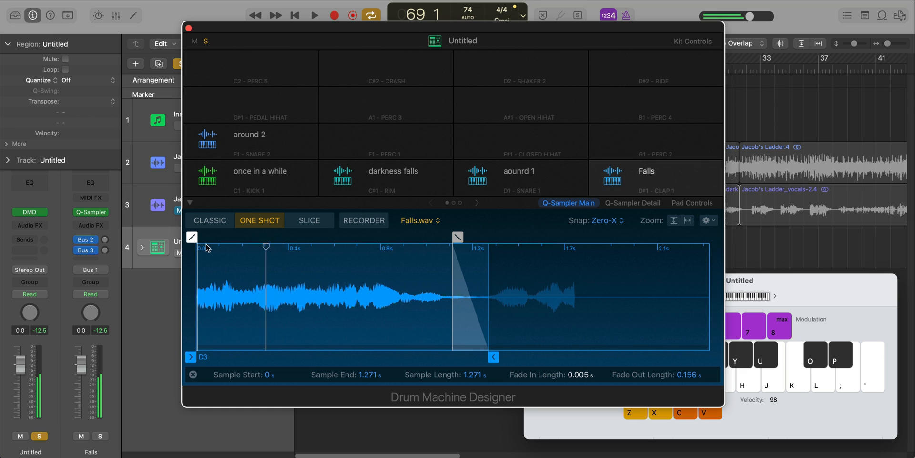
key("e")
key("e")
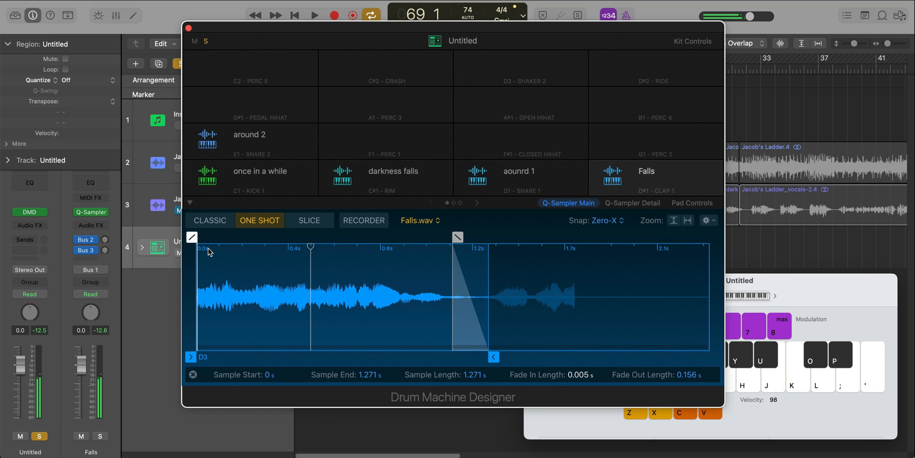
Audition the "around 2" pad and set its polyphony to Mono.
left_click(265, 140)
key("e")
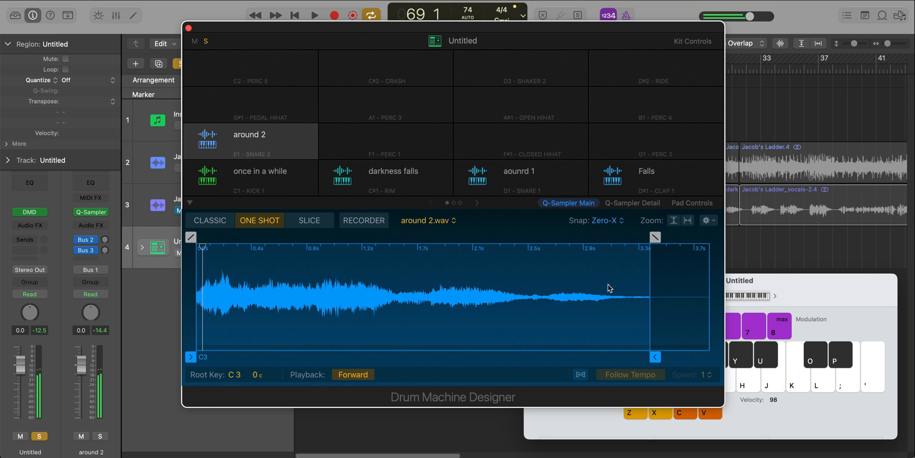
left_click(632, 202)
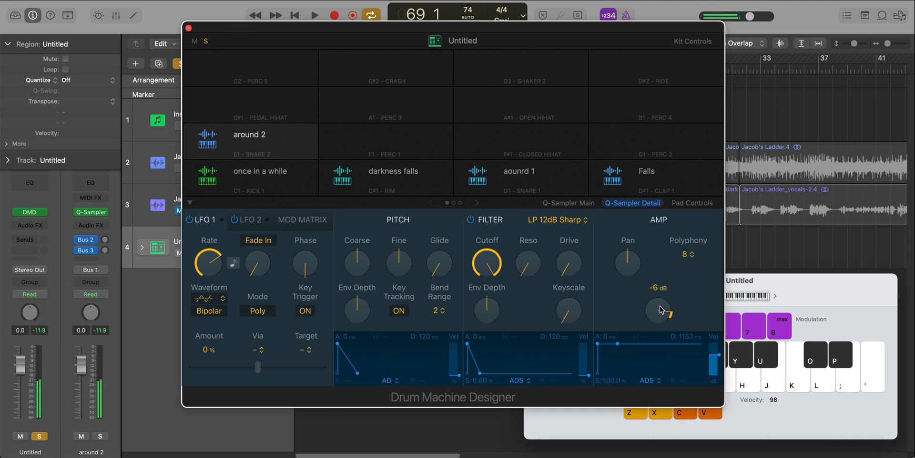
left_click(688, 254)
left_click(689, 167)
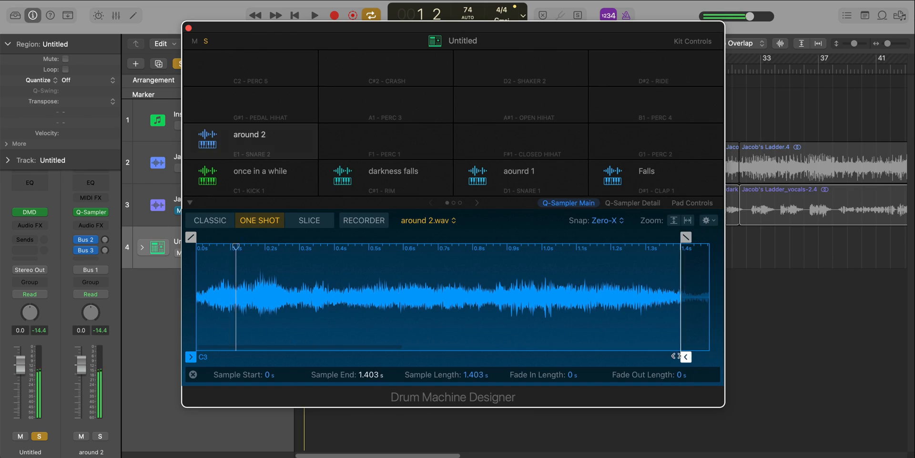
Trim the "around 2" sample's end to 0.762 s and move its start point slightly inward.
mouse_move(675, 355)
left_mouse_down()
mouse_move(358, 355)
mouse_move(538, 366)
mouse_move(538, 354)
left_mouse_up()
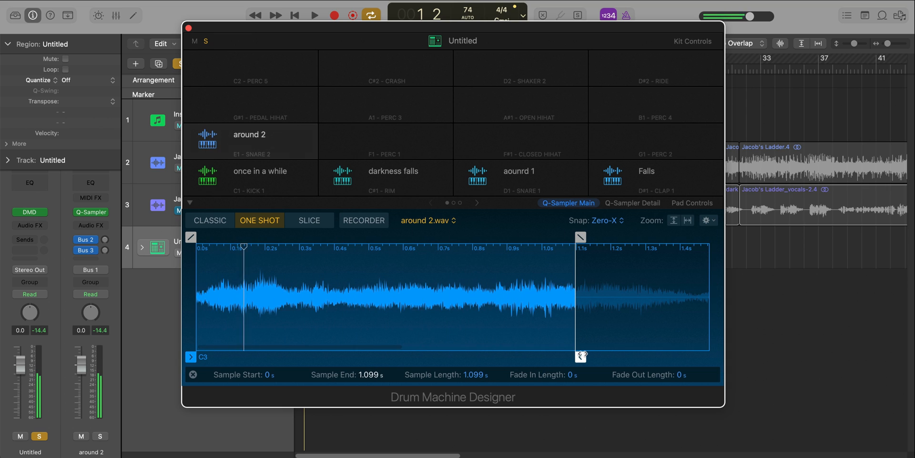
left_click_drag(582, 357, 466, 344)
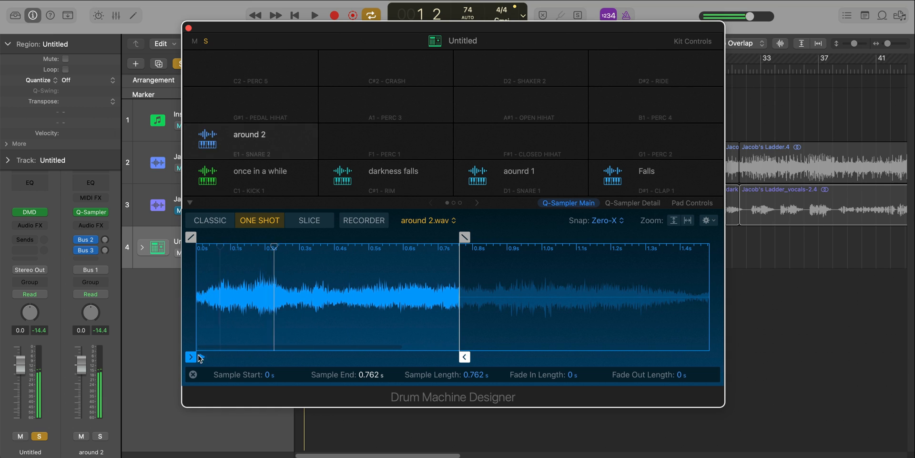
left_click_drag(190, 357, 231, 354)
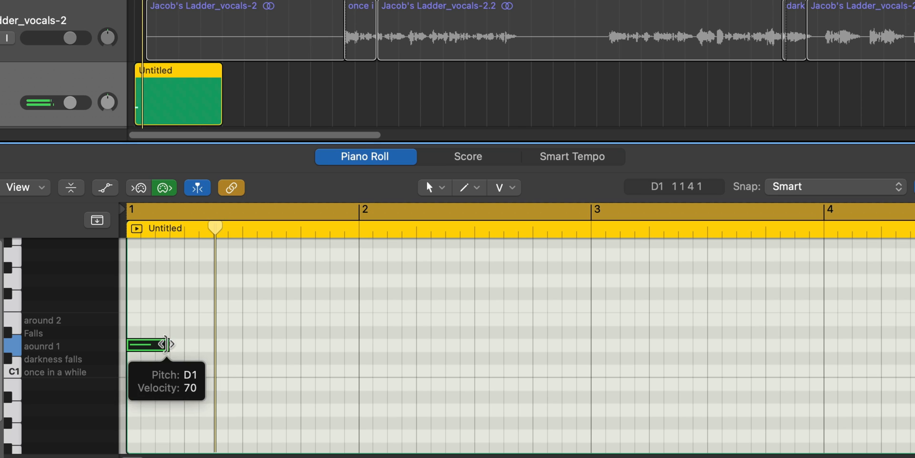
Add stacked sixteenth-length "aounrd 1" and "around 2" notes at positions 1 1 4 1 and 1 2 2 1.
left_click(177, 344, "super")
left_click_drag(209, 344, 183, 345)
key("space")
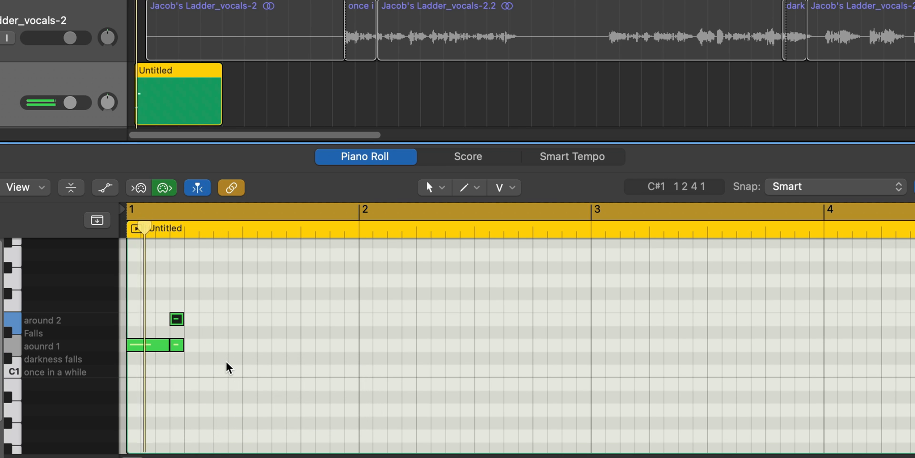
left_click(205, 345, "super")
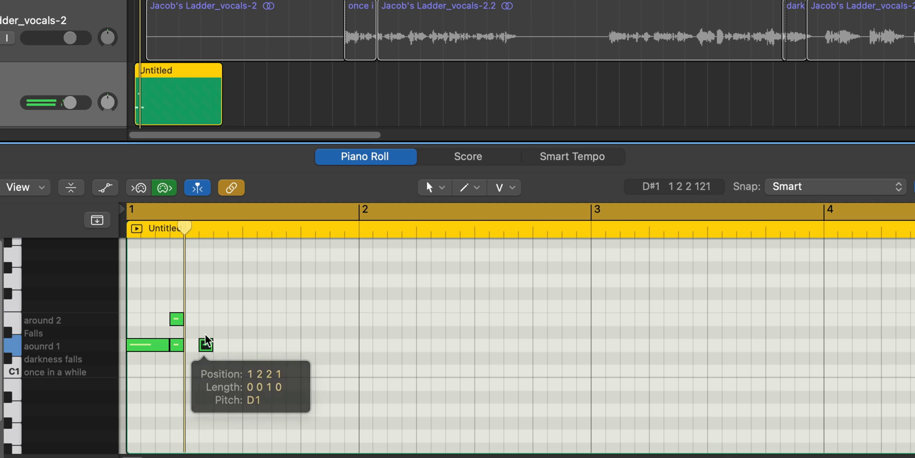
left_click(210, 319, "super")
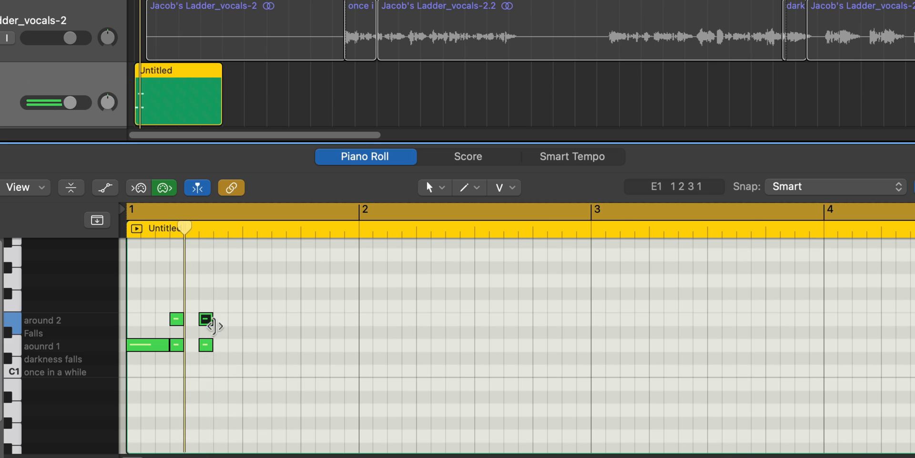
Add stacked "aounrd 1" and "around 2" notes at beat 3 of bar 1, extending the "aounrd 1" note to beat 4.
left_click(248, 345, "super")
left_click(249, 319, "super")
left_click_drag(252, 344, 301, 347)
key("super+z")
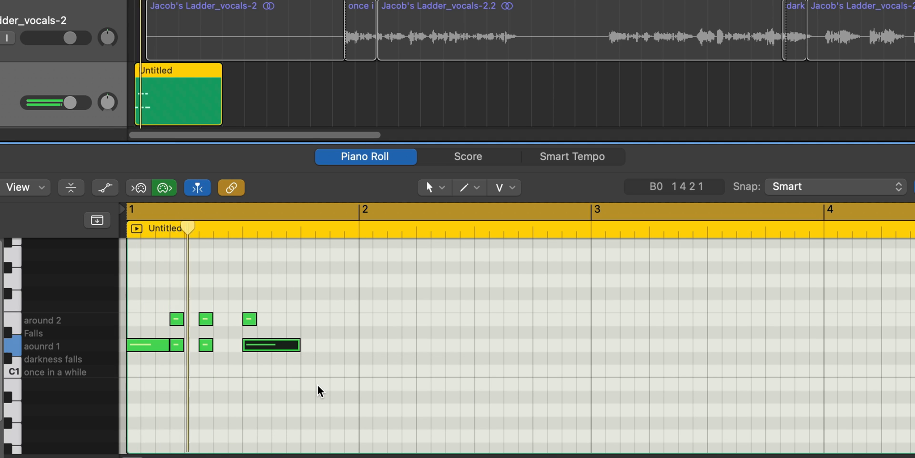
Add a "darkness falls" note at beat 3 of bar 1 and lengthen it slightly past beat 4 while playing the pattern.
left_click(243, 361, "super")
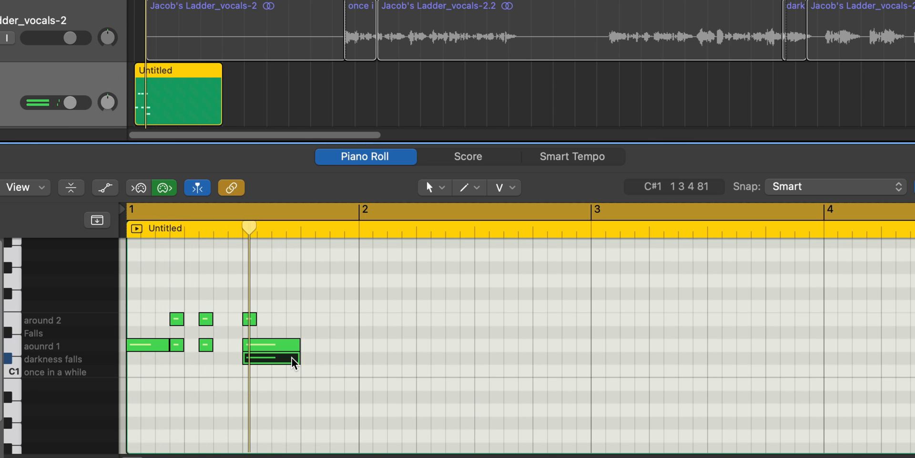
key("space")
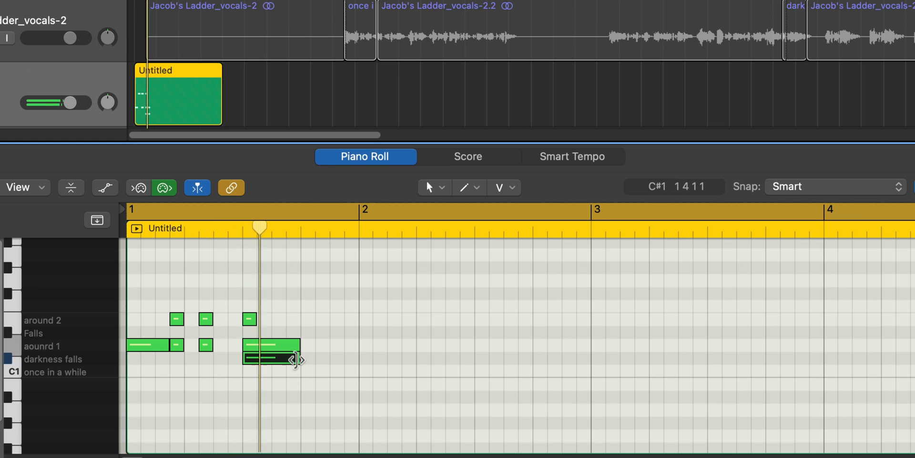
left_click_drag(299, 358, 317, 363)
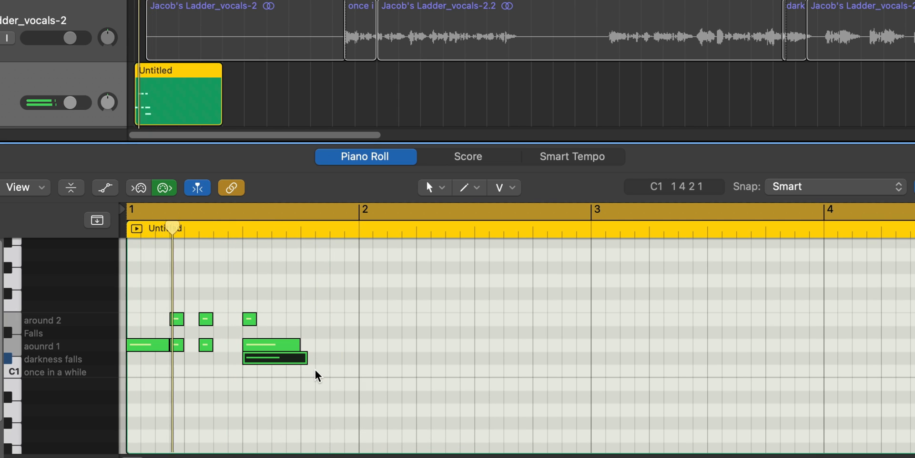
Place a "Falls" note about one beat long near beat 4 of bar 1 and nudge its start to just before the beat.
left_click_drag(297, 332, 303, 330)
scroll(301, 345, "up", 5)
scroll(301, 345, "up", 5)
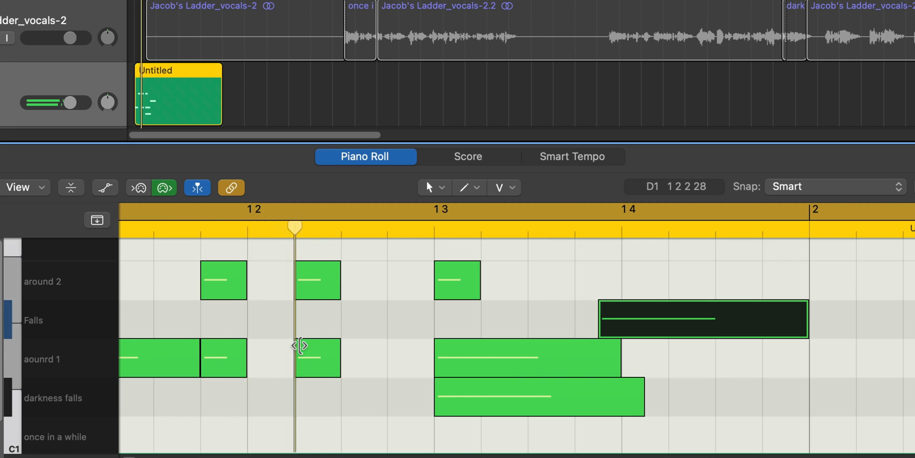
scroll(299, 345, "down", 1)
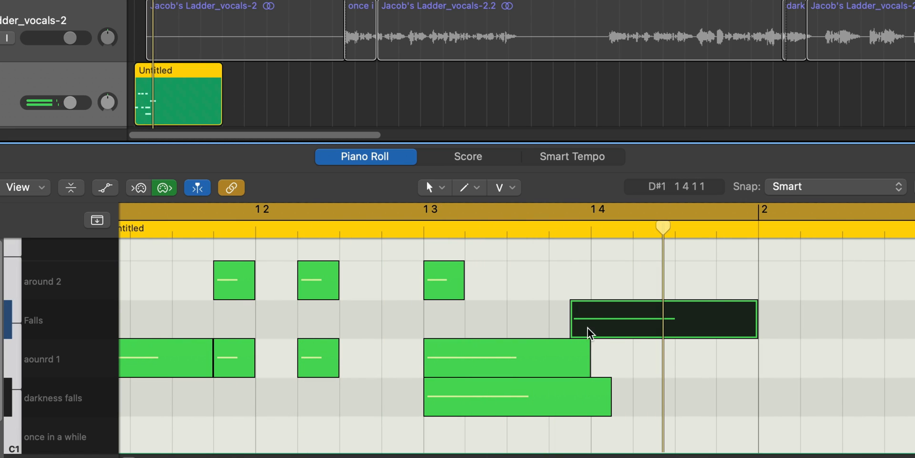
left_click_drag(596, 324, 619, 329)
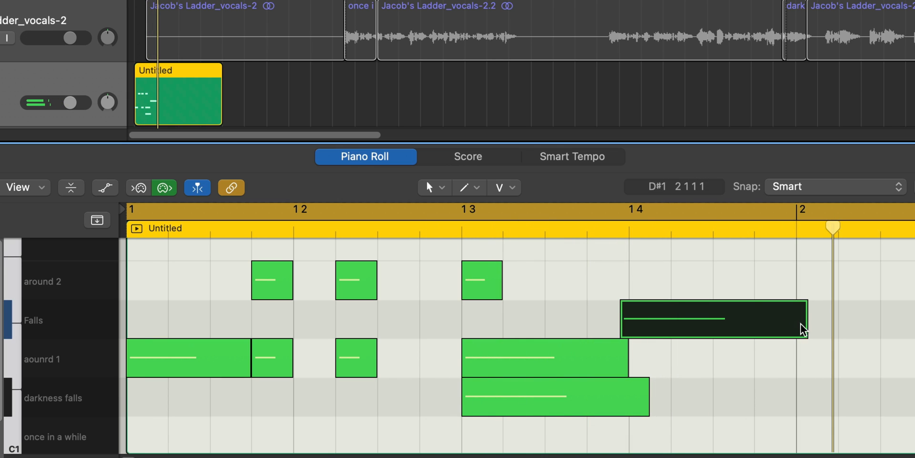
left_click(777, 343, "ctrl+alt")
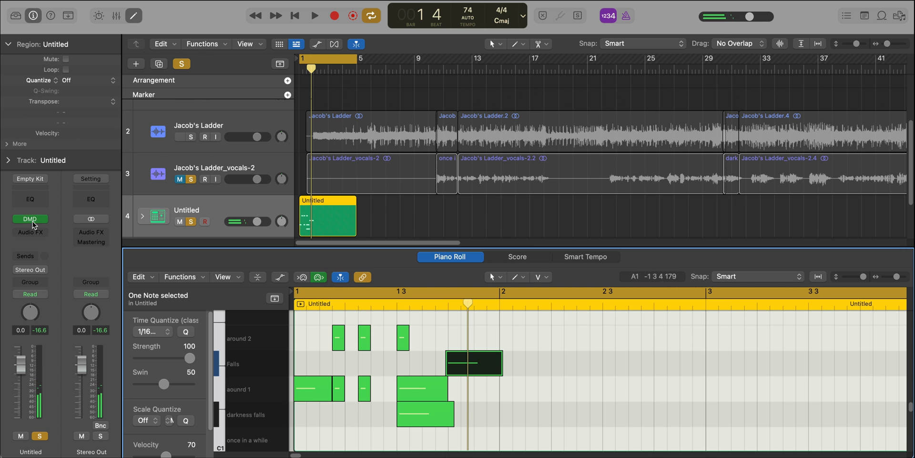
Inspect the "around 2" pad's sampler settings in Drum Machine Designer and replay the pattern from the start.
left_click(30, 218)
left_click(276, 131)
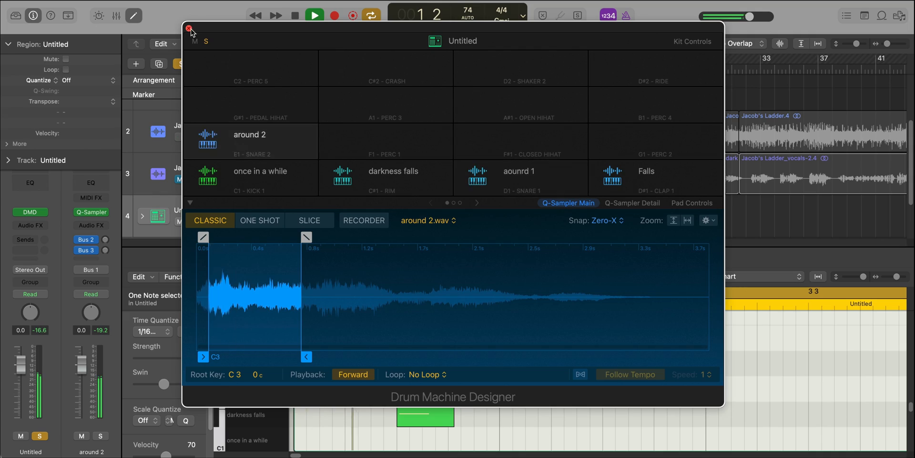
left_click(189, 29)
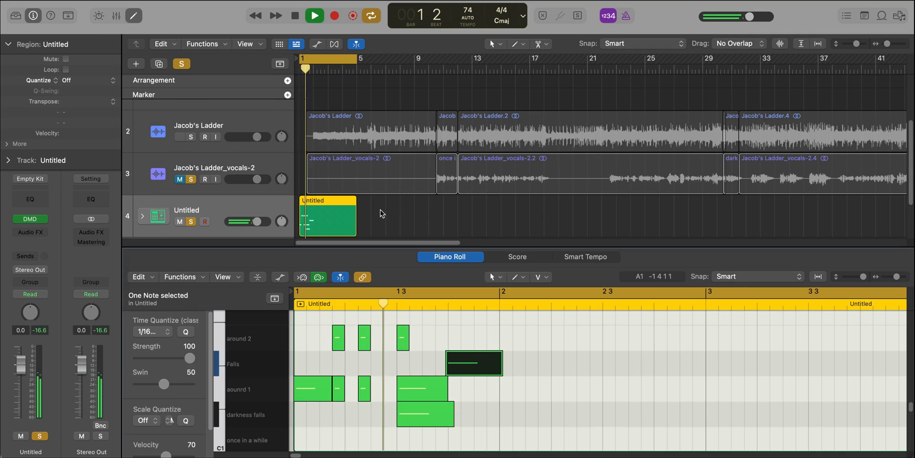
key("Return")
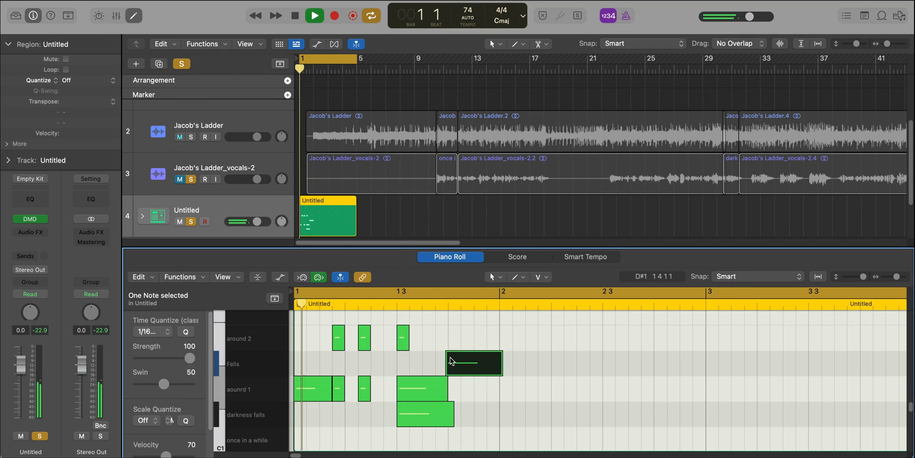
Repeat all of bar 1's notes twice to fill bars 2 and 3, and delete the "Falls" note in bar 3.
key("super+Right")
key("super+Right")
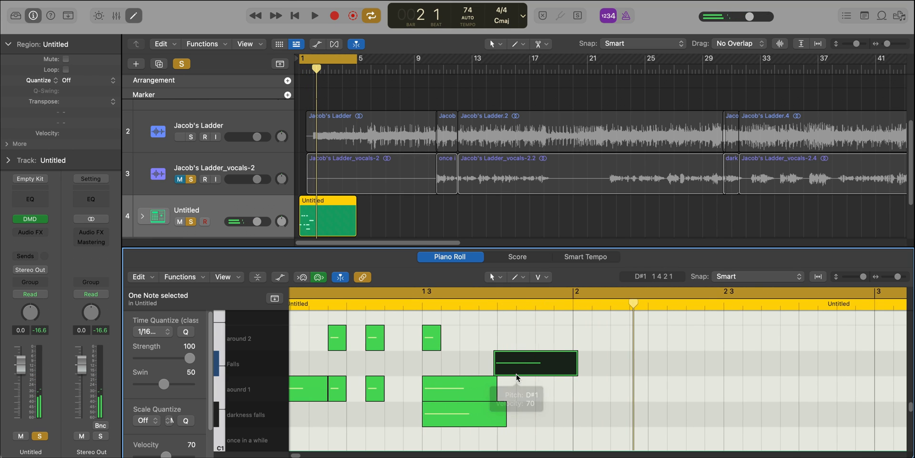
key("space")
left_click(517, 376, "ctrl+alt")
left_click_drag(354, 366, 352, 366)
left_click_drag(378, 423, 288, 320)
key("super+r")
key("super+r")
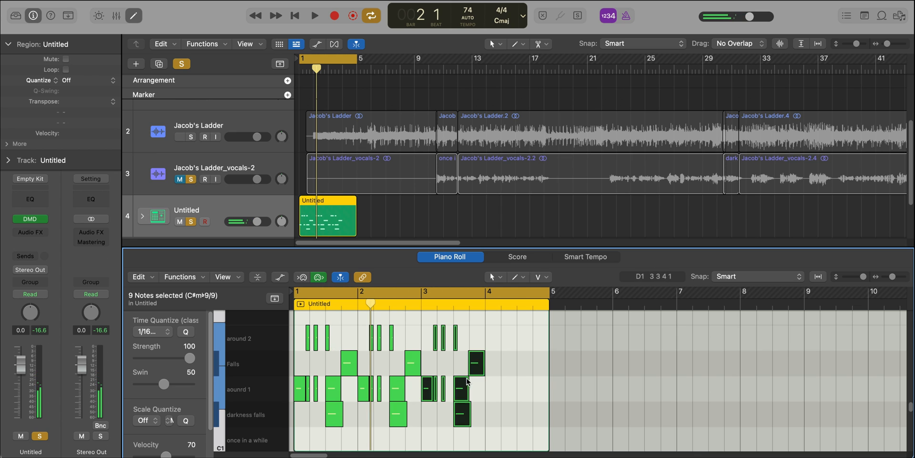
left_click(469, 355)
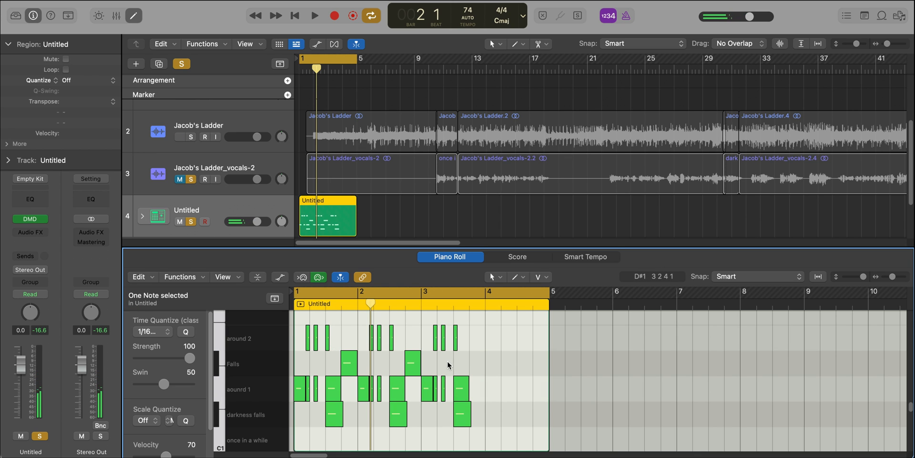
Lengthen the two remaining "Falls" notes slightly and add a "once in a while" note spanning all of bar 4.
left_click_drag(355, 360, 359, 361)
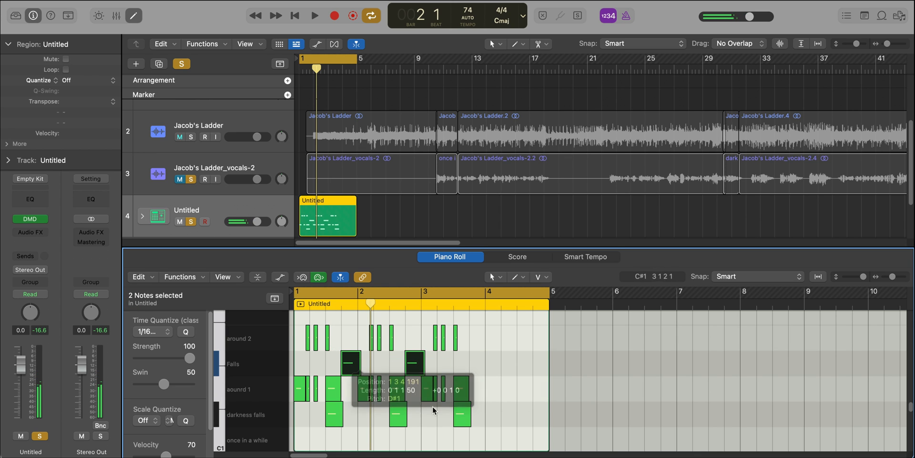
scroll(493, 402, "down", 2)
left_click(495, 408)
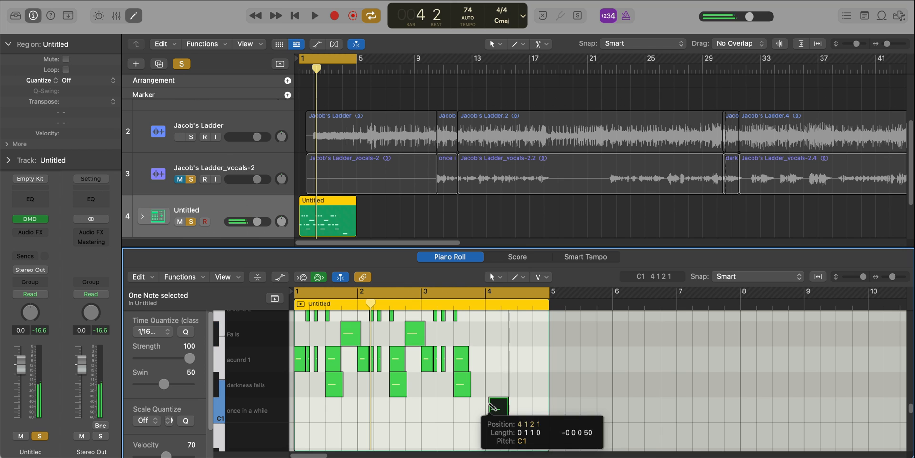
left_click_drag(503, 410, 548, 410)
Play back the four-bar vocal pattern and examine its notes in the Piano Roll.
key("space")
left_click(423, 408, "ctrl+alt")
left_click(423, 408, "ctrl+alt")
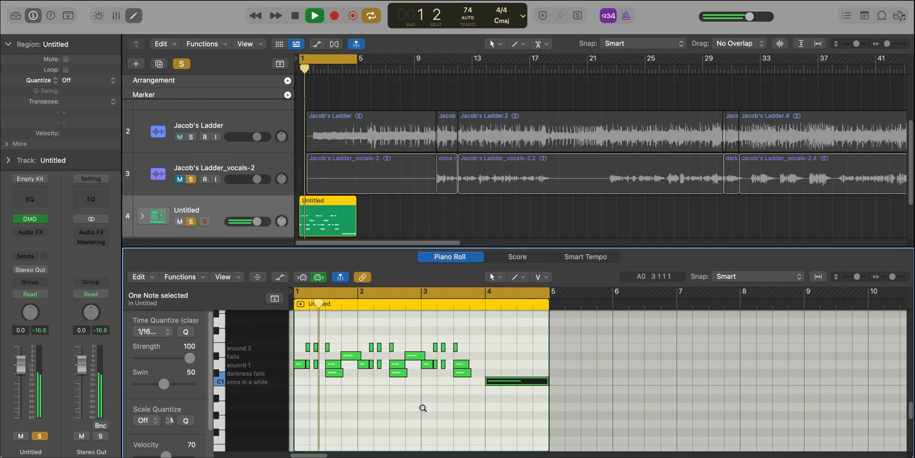
scroll(422, 408, "right", 2)
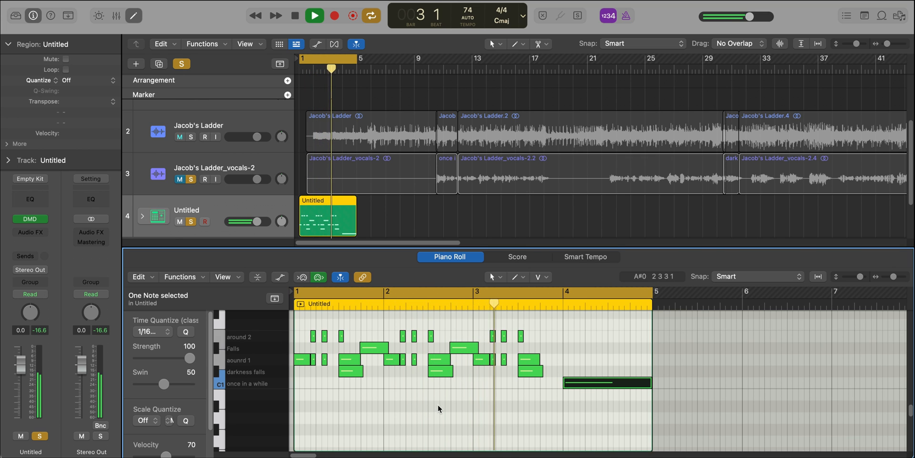
scroll(438, 405, "right", 3)
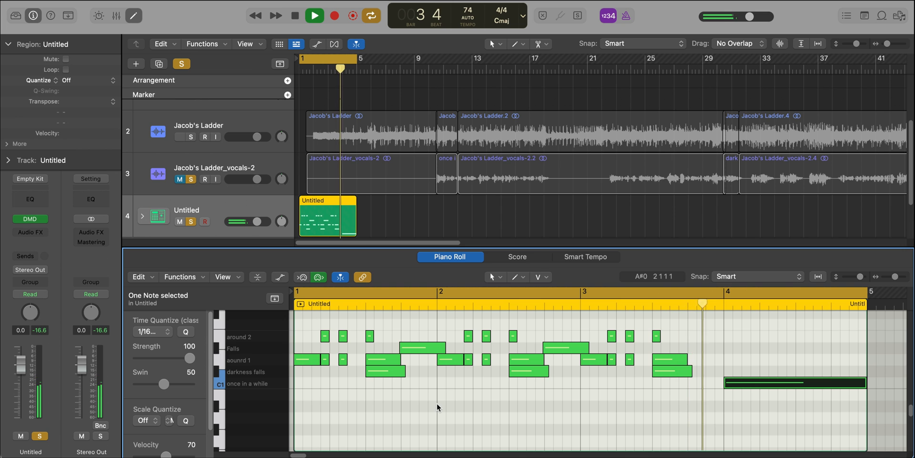
scroll(643, 401, "left", 2)
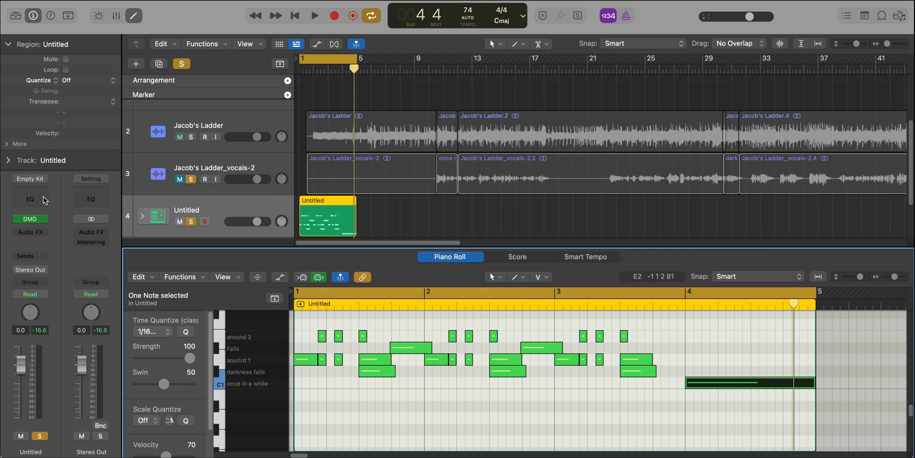
Add a Channel EQ to the drum machine track and set its high shelf to -2.6 dB at 6150 Hz.
left_click(44, 197)
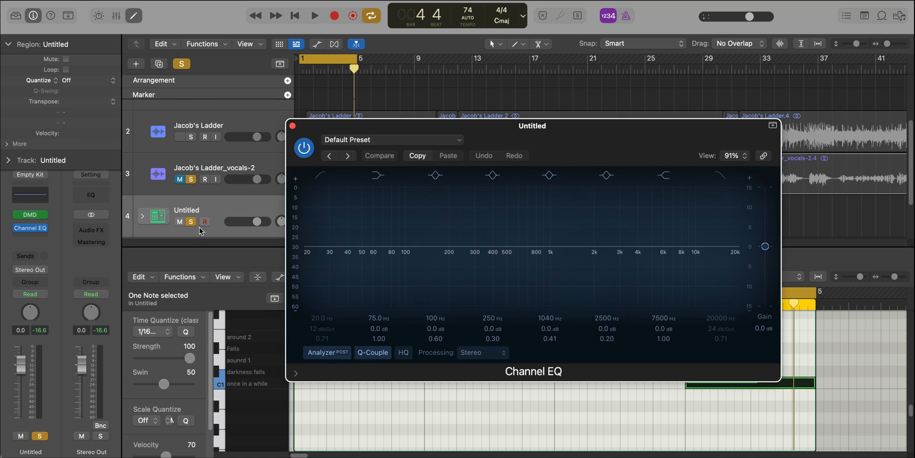
left_click_drag(592, 217, 581, 232)
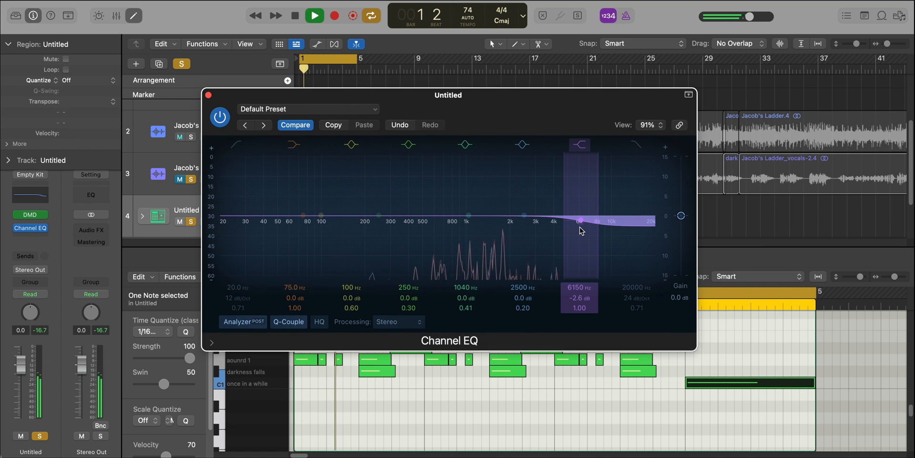
left_click(209, 95)
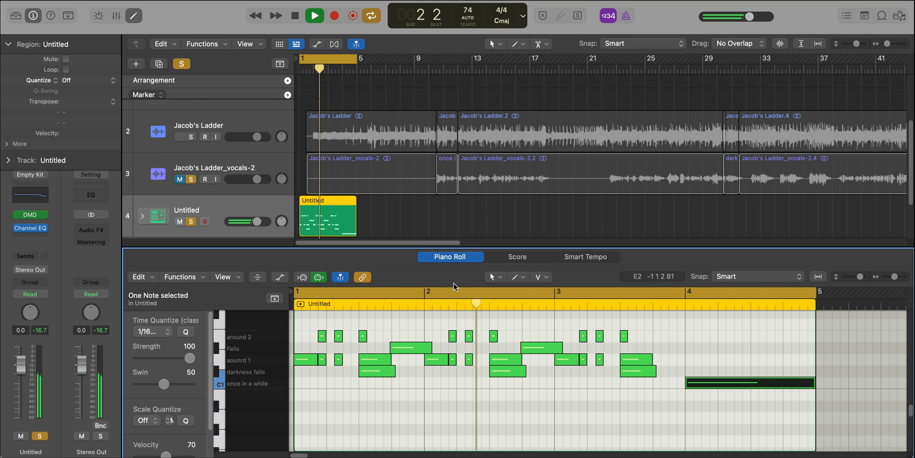
Insert a stereo Ensemble effect on the drum machine track after the Channel EQ, with an output mix of 22%.
left_click(33, 233)
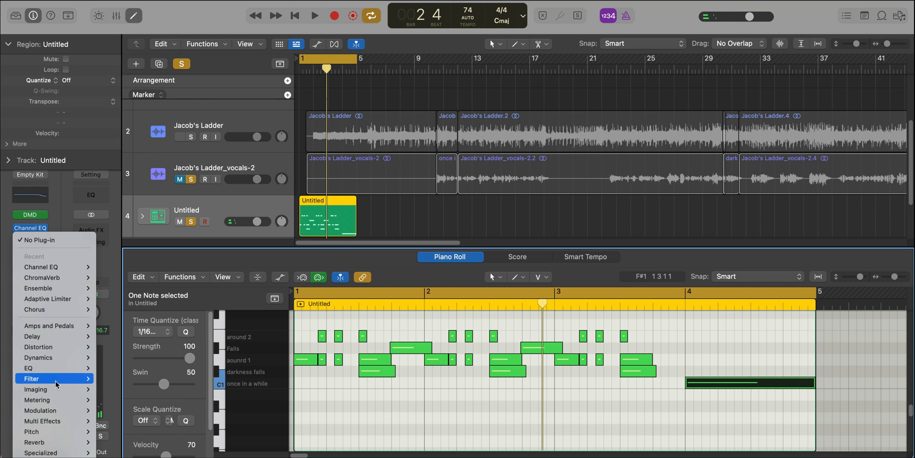
mouse_move(53, 409)
left_click(183, 420)
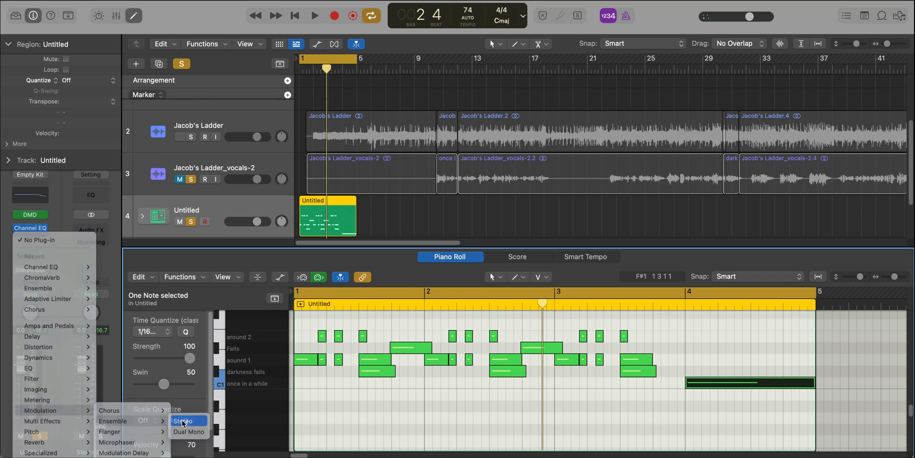
left_click_drag(519, 142, 483, 42)
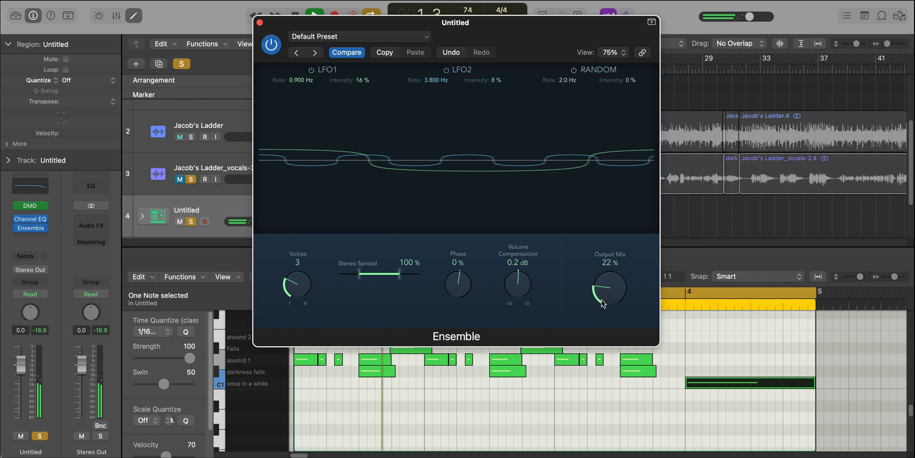
left_click(259, 22)
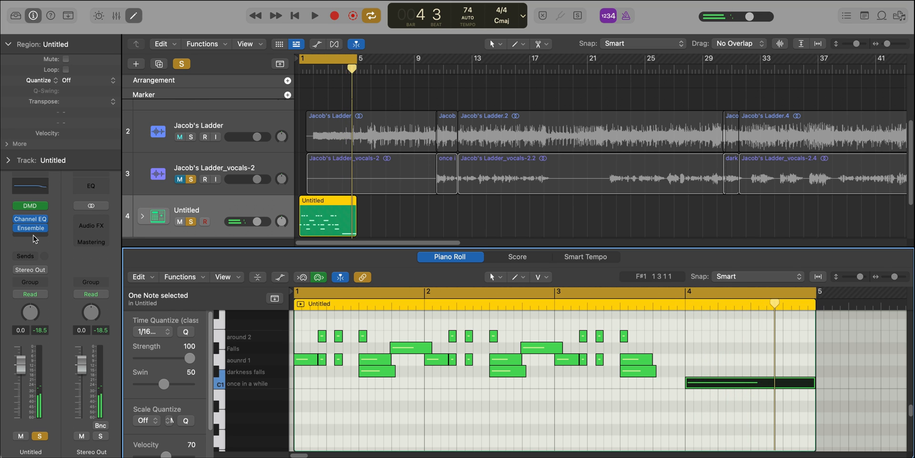
Add ChromaVerb to the drum machine track with decay 2.20 s, density 100% and wet level 17%.
left_click(32, 235)
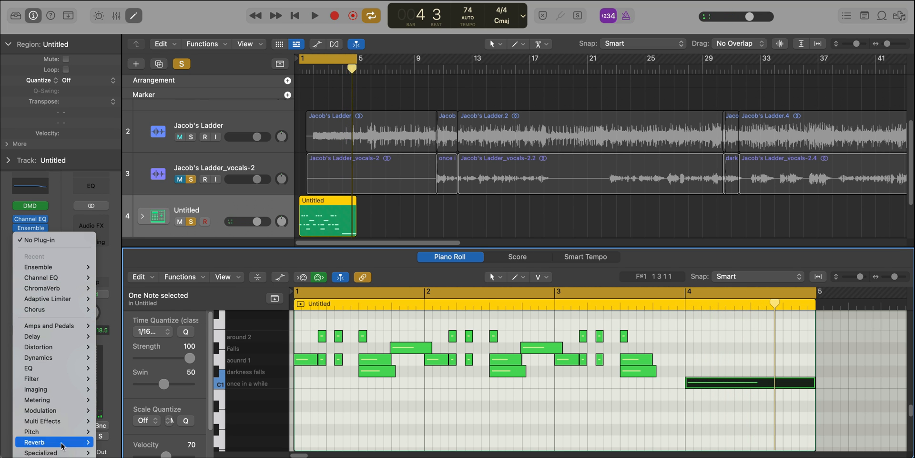
left_click(48, 291)
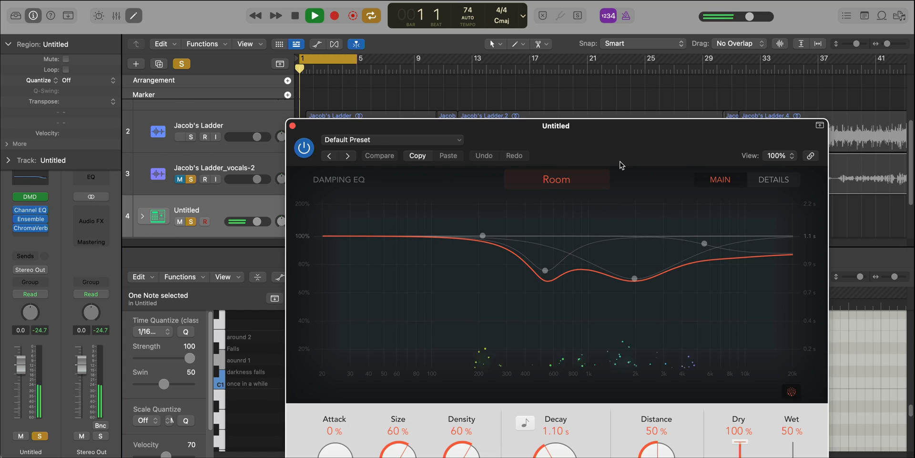
left_click_drag(619, 164, 521, 20)
left_click_drag(471, 336, 469, 316)
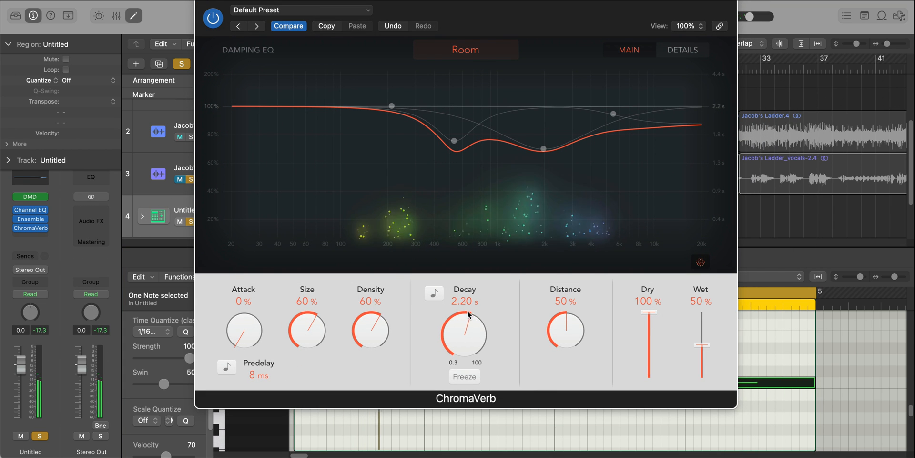
left_click_drag(372, 329, 377, 265)
left_click_drag(702, 345, 700, 368)
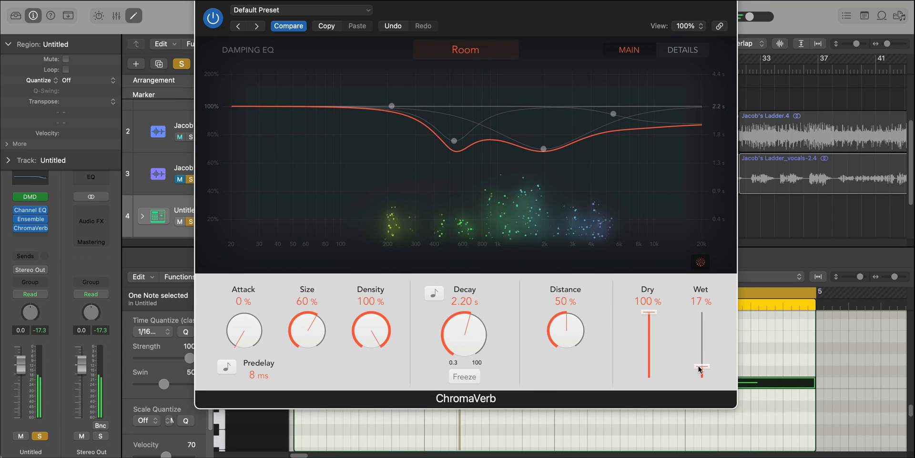